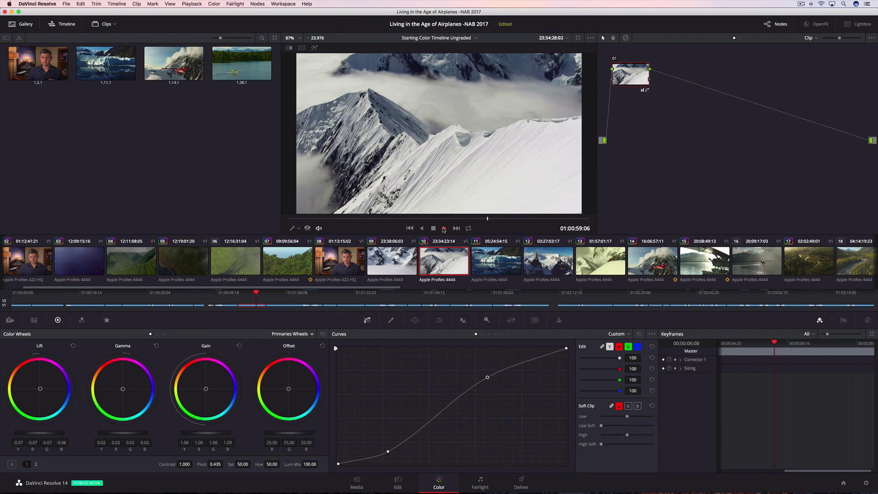
Stop playback, step past clips 11 and 12 to mountain-range clip 31, and show RGB parade scopes
{"action": "left_click", "coordinate": [433, 228]}
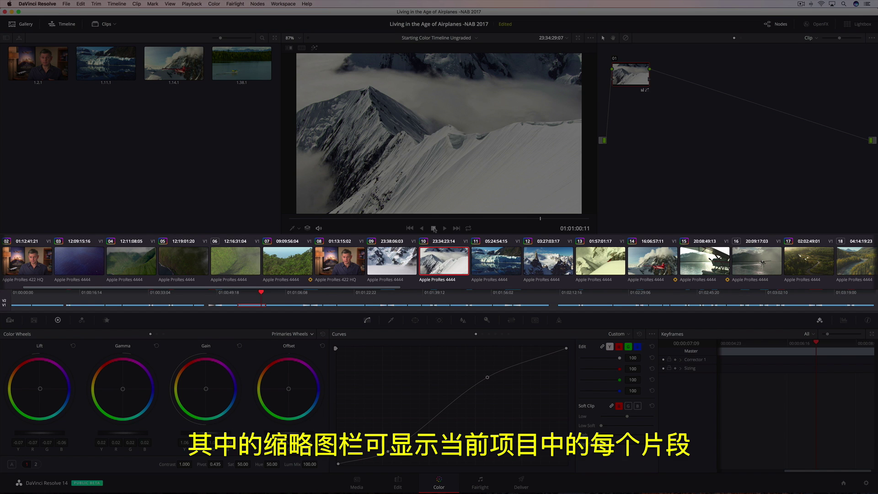
{"action": "left_click", "coordinate": [486, 257]}
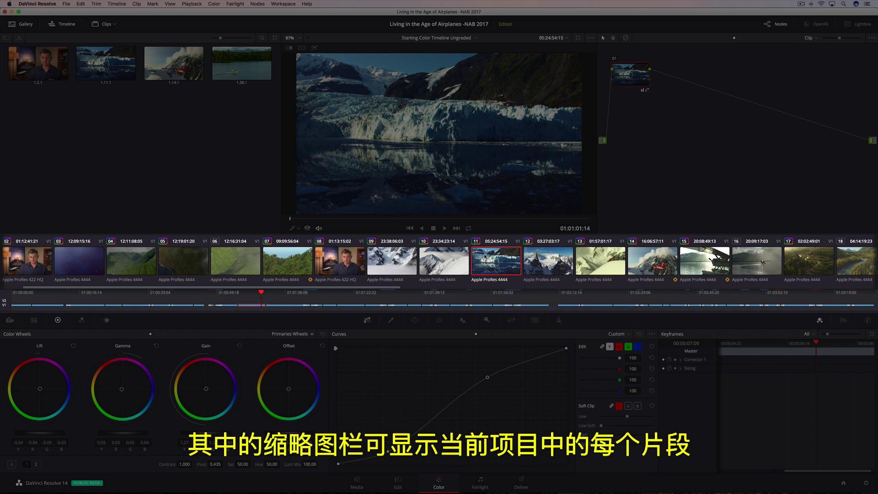
{"action": "left_click", "coordinate": [540, 260]}
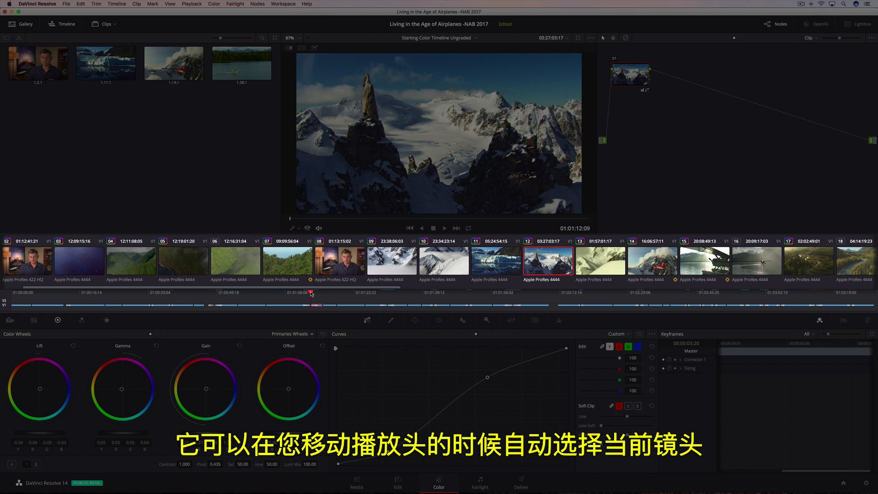
{"action": "left_click_drag", "start_coordinate": [311, 294], "coordinate": [698, 303]}
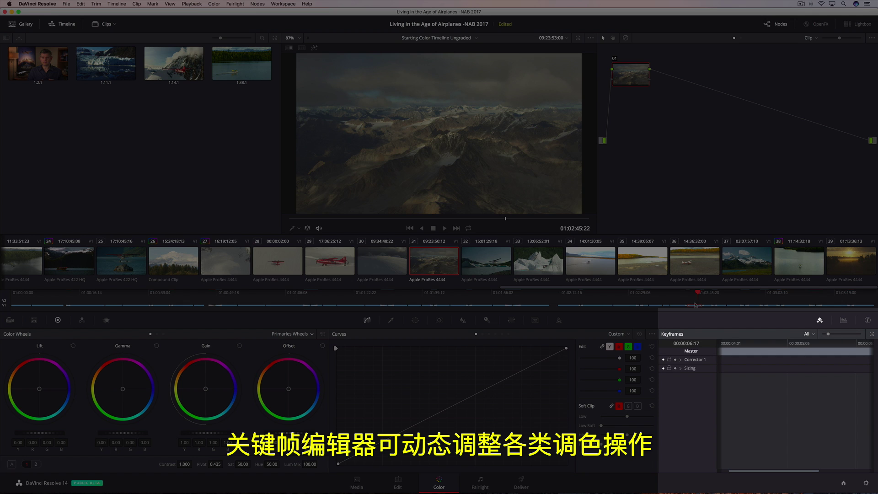
{"action": "left_click", "coordinate": [843, 321]}
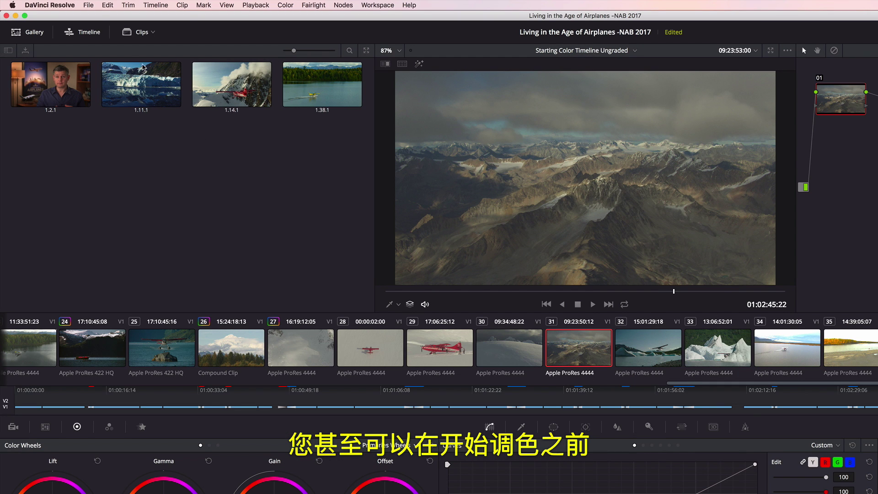
Set the project's colour science to DaVinci YRGB Color Managed and save the settings
{"action": "left_click", "coordinate": [90, 5]}
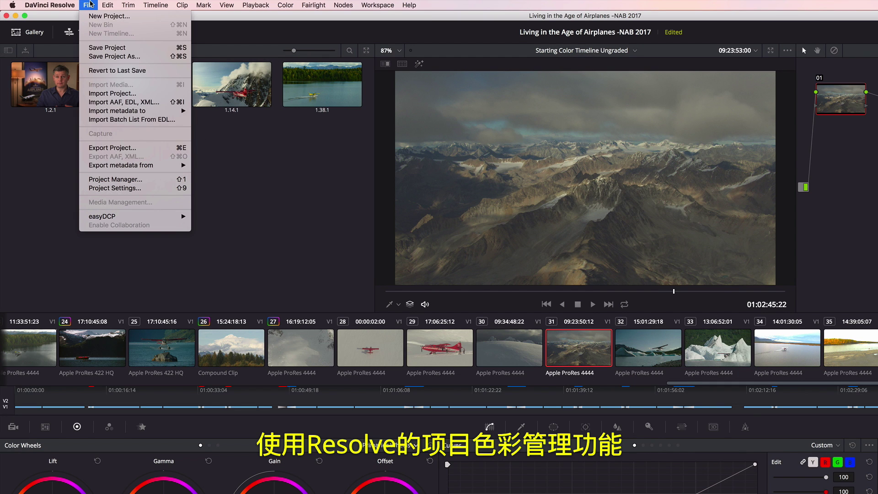
{"action": "left_click", "coordinate": [104, 189]}
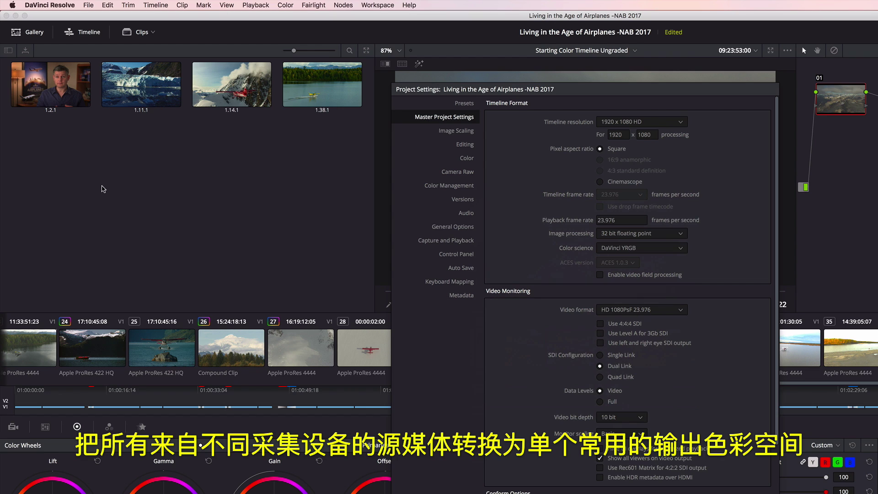
{"action": "left_click", "coordinate": [617, 248]}
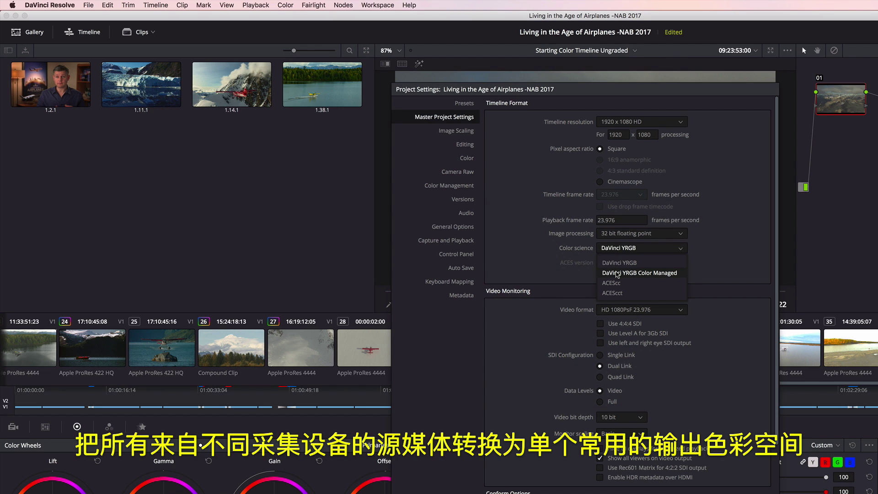
{"action": "left_click", "coordinate": [617, 273]}
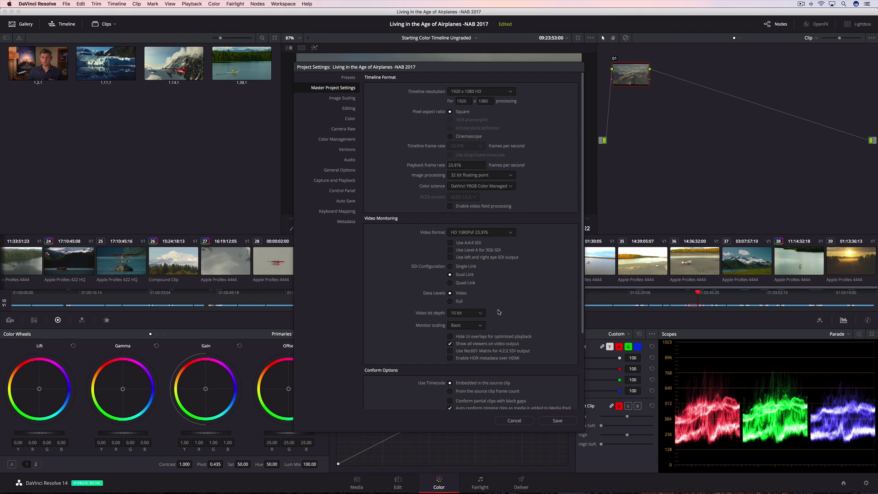
{"action": "left_click", "coordinate": [551, 420]}
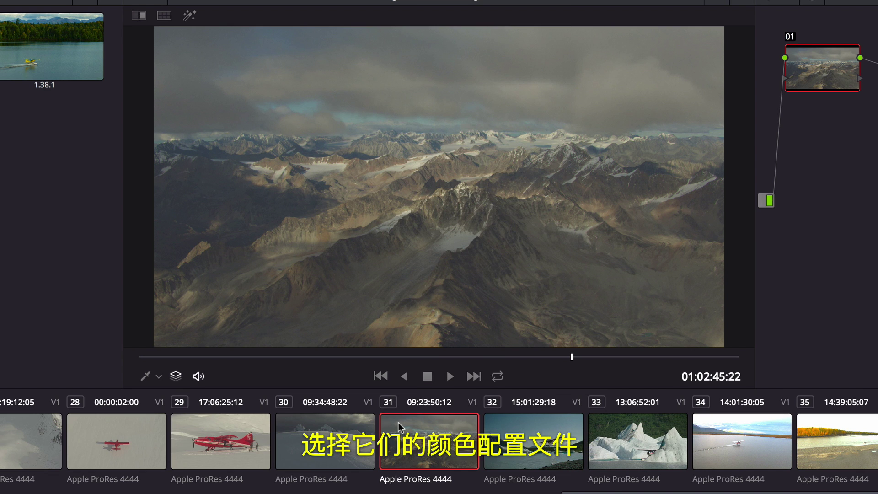
Give clip 31 a Blackmagic Design film input colour space
{"action": "right_click", "coordinate": [418, 251]}
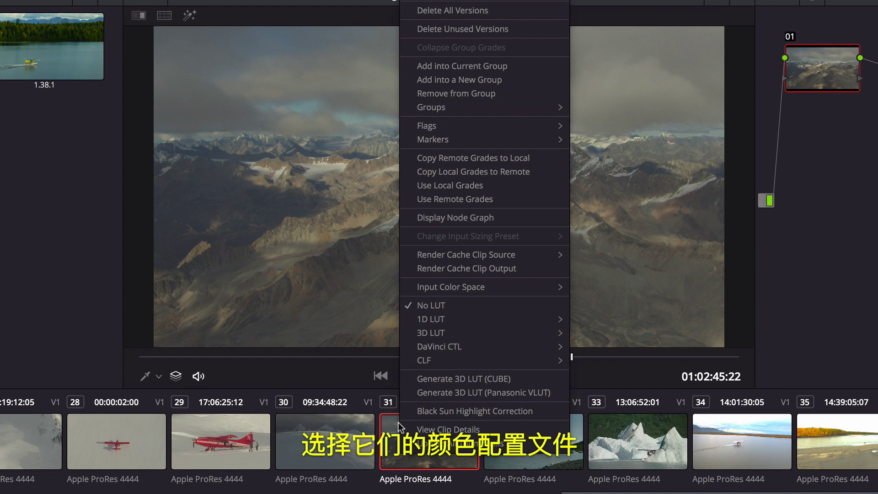
{"action": "mouse_move", "coordinate": [448, 289]}
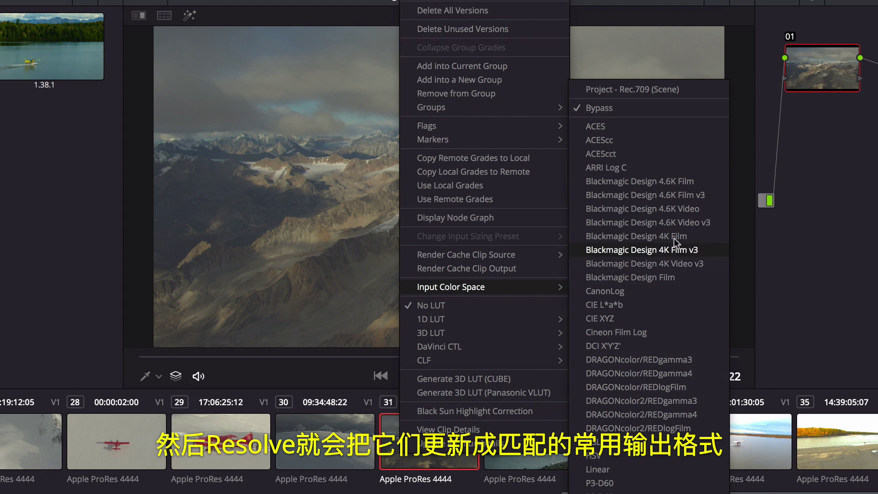
{"action": "left_click", "coordinate": [672, 195]}
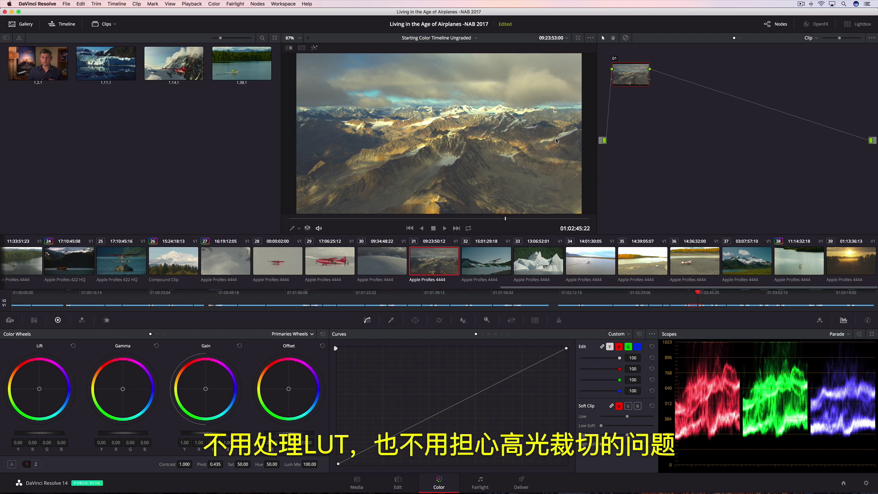
Select seaplane-on-lake clip 38 and play it through for review
{"action": "left_click", "coordinate": [802, 262]}
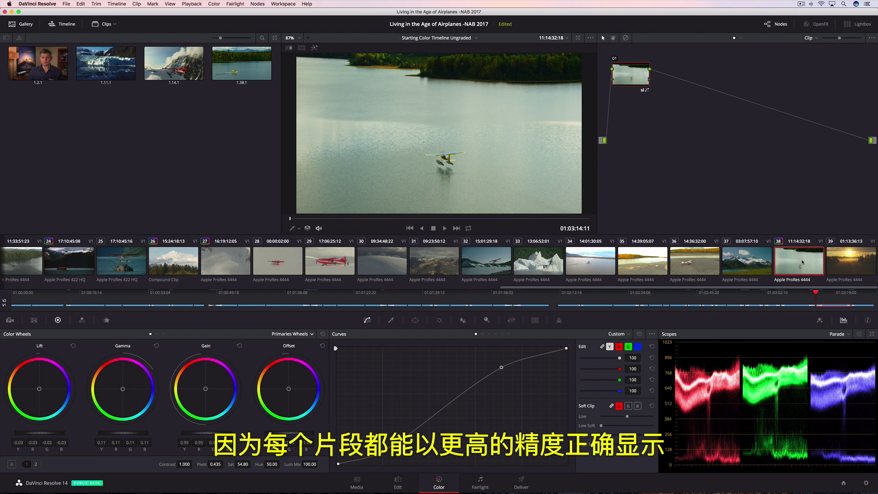
{"action": "key", "text": "space"}
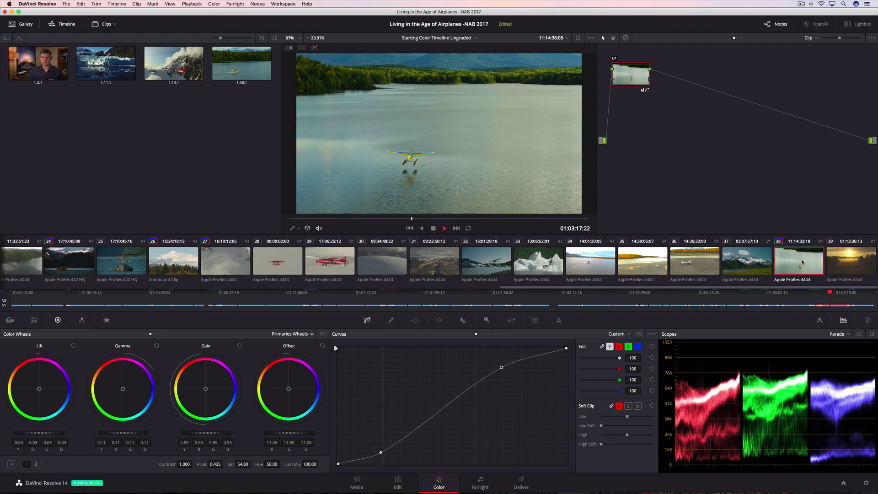
{"action": "key", "text": "space"}
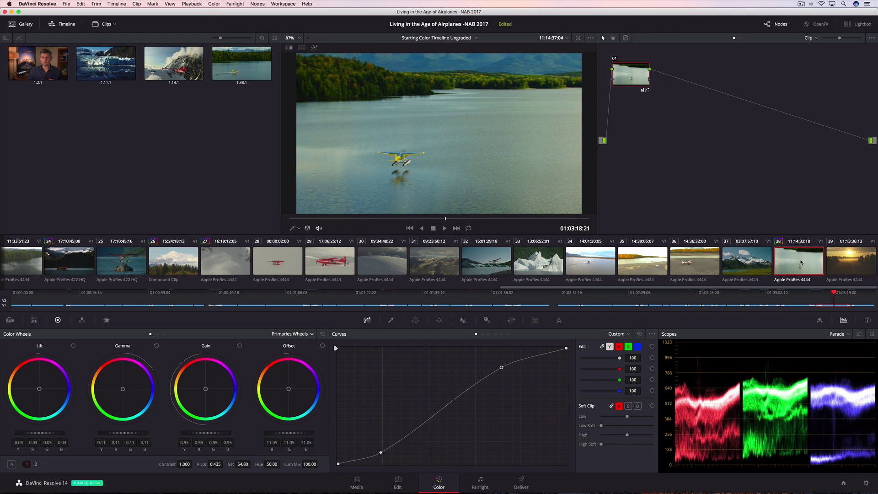
Show clips 34, 35 and 36 in split screen and shot-match them to clip 38
{"action": "left_click", "coordinate": [301, 48]}
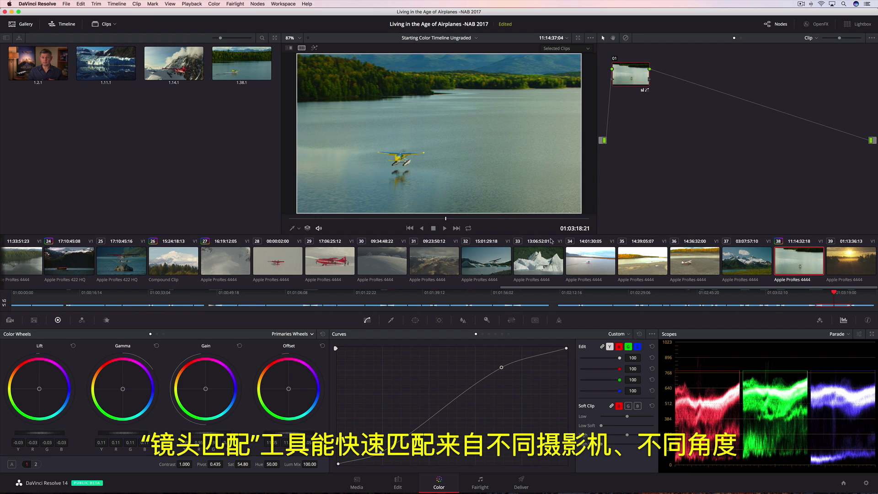
{"action": "left_click", "coordinate": [581, 257], "text": "super"}
{"action": "left_click", "coordinate": [644, 262], "text": "super"}
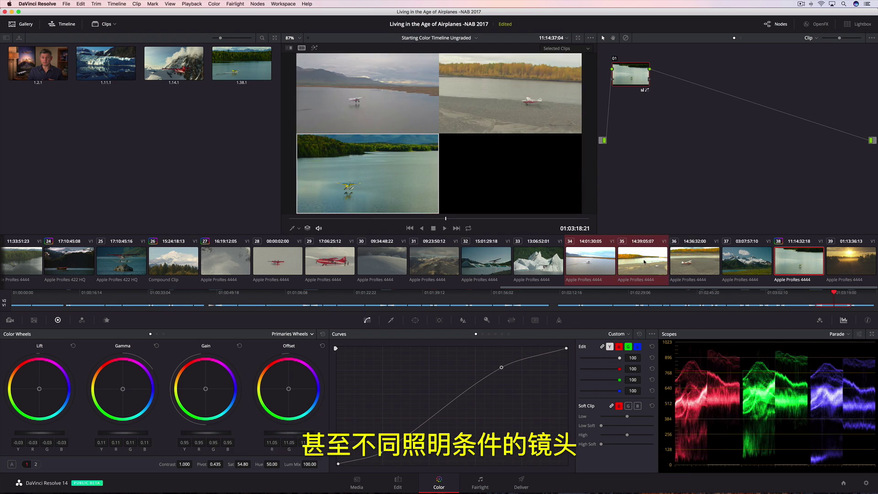
{"action": "left_click", "coordinate": [707, 268], "text": "super"}
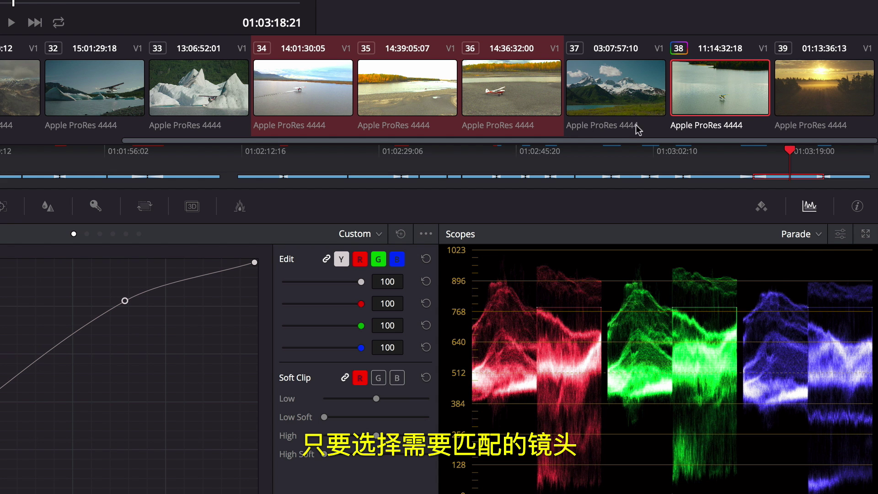
{"action": "right_click", "coordinate": [705, 80]}
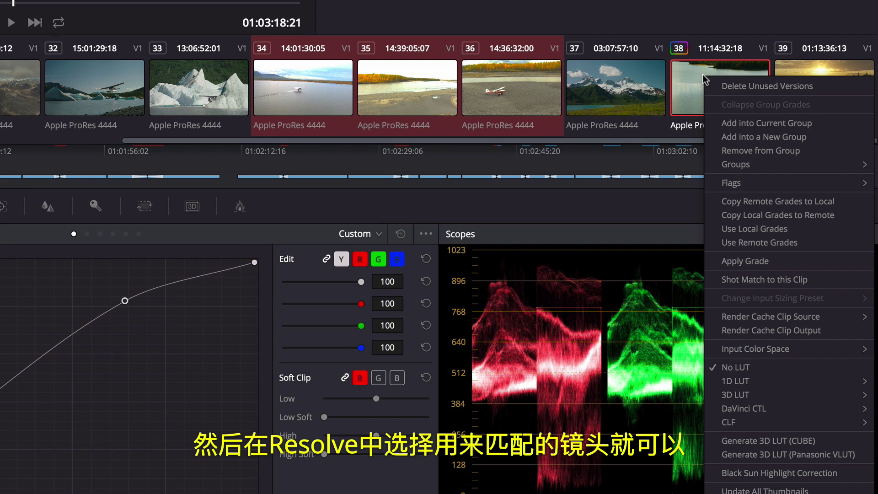
{"action": "left_click", "coordinate": [748, 278]}
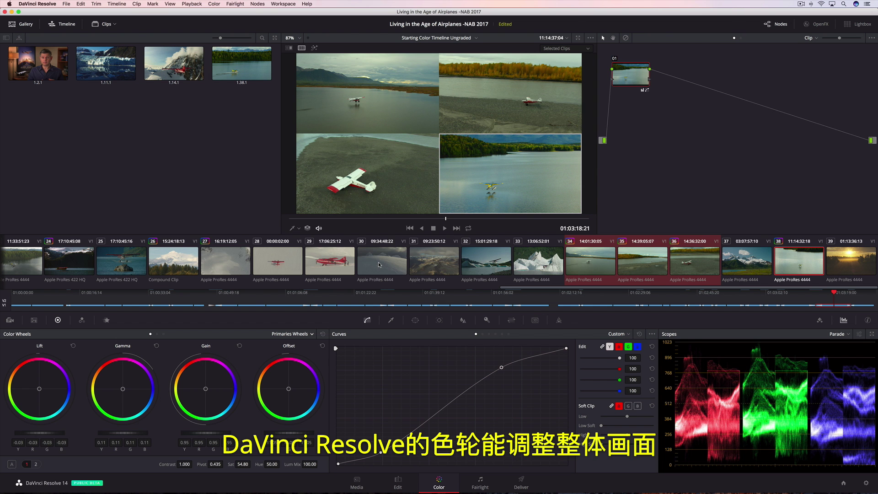
Review clip 30 and set its Lift to -0.09 and Gain to 1.31 on the colour wheels
{"action": "left_click", "coordinate": [379, 264]}
{"action": "key", "text": "space"}
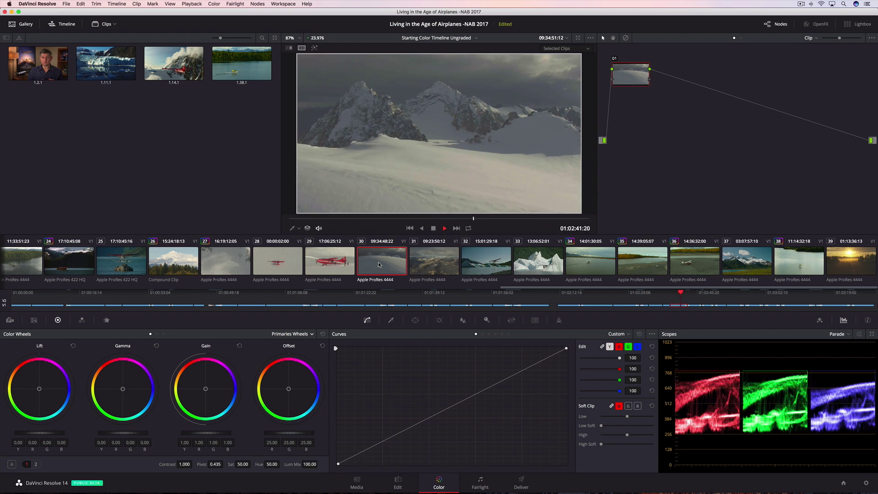
{"action": "key", "text": "space"}
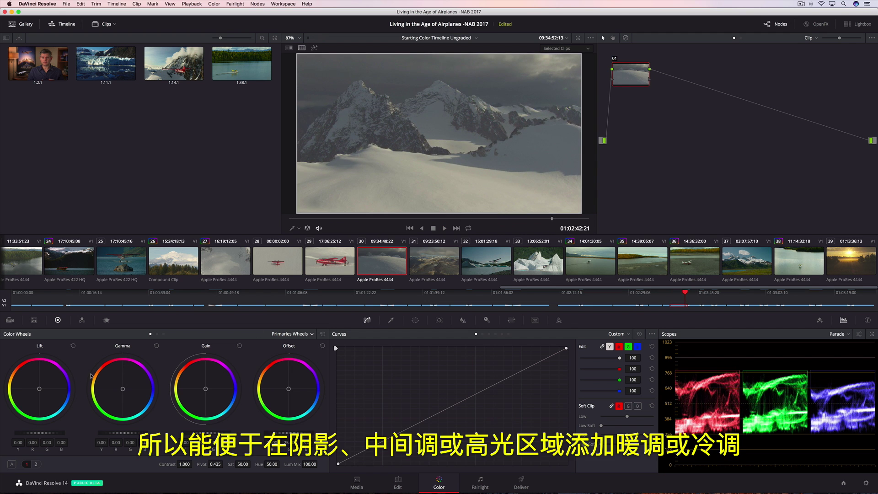
{"action": "left_click_drag", "start_coordinate": [40, 388], "coordinate": [40, 390]}
{"action": "left_click_drag", "start_coordinate": [206, 389], "coordinate": [206, 388]}
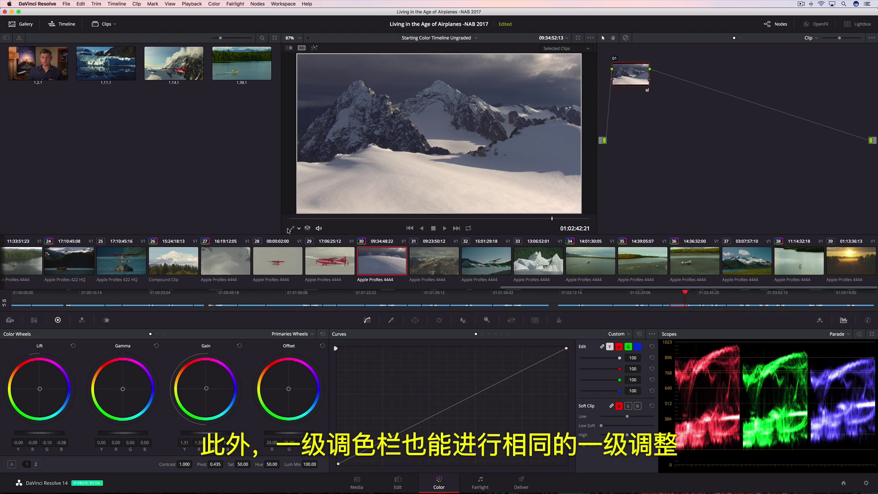
On seaplane clip 25, use primary bars to nudge midtone green, blue highlights to 1.12, gain 1.60
{"action": "left_click", "coordinate": [124, 264]}
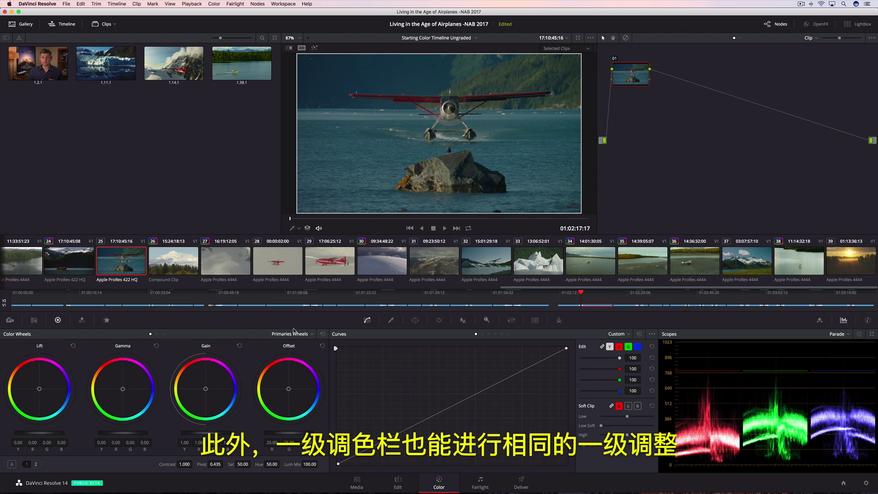
{"action": "left_click", "coordinate": [309, 336]}
{"action": "left_click", "coordinate": [294, 351]}
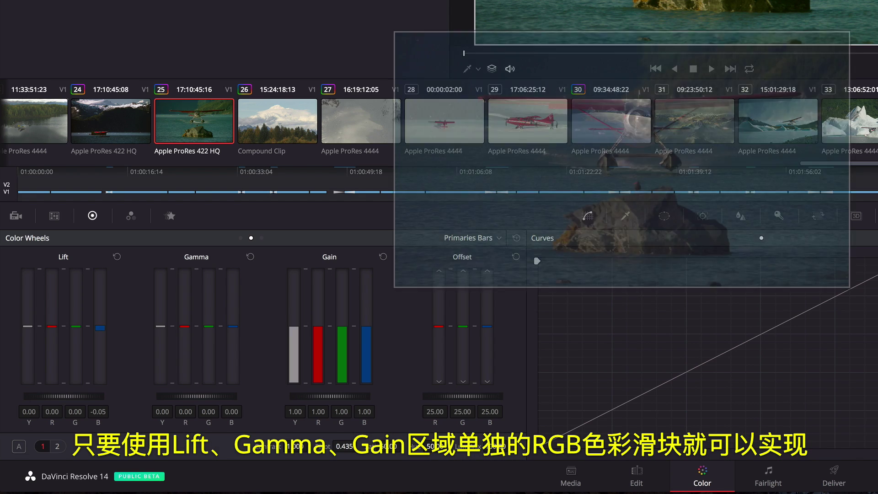
{"action": "left_click_drag", "start_coordinate": [208, 326], "coordinate": [209, 326]}
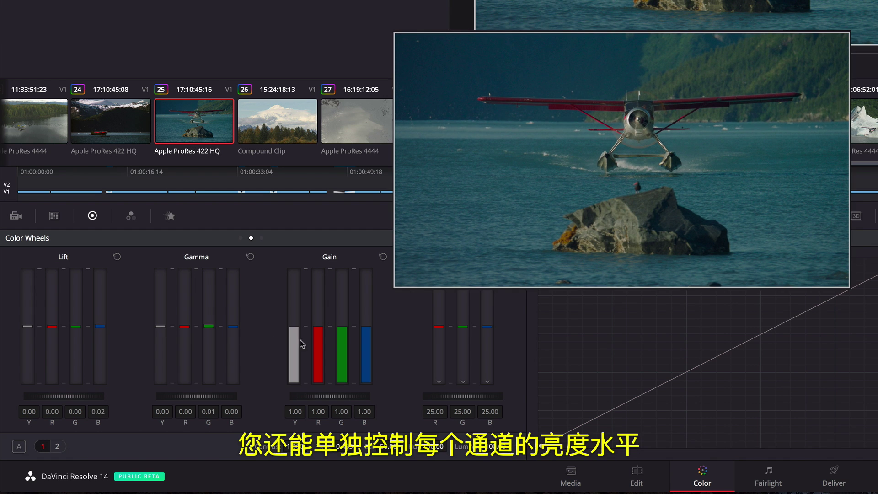
{"action": "left_click_drag", "start_coordinate": [367, 330], "coordinate": [366, 324]}
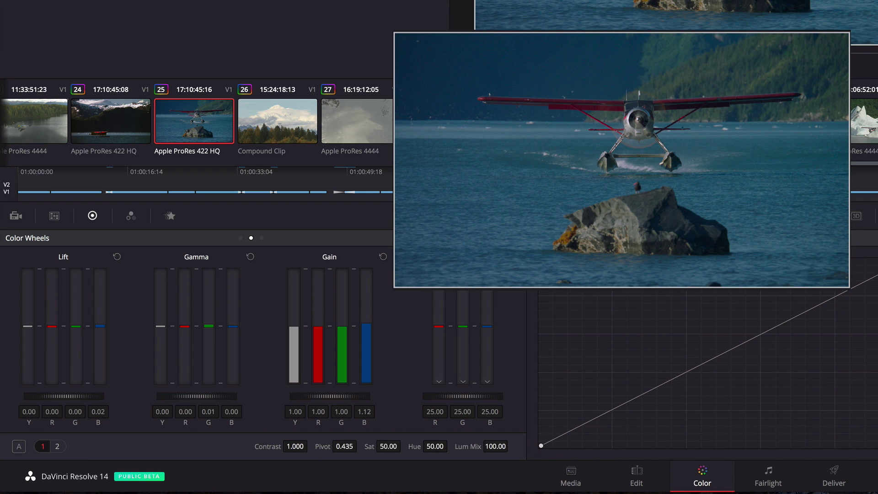
{"action": "left_click_drag", "start_coordinate": [294, 326], "coordinate": [294, 310]}
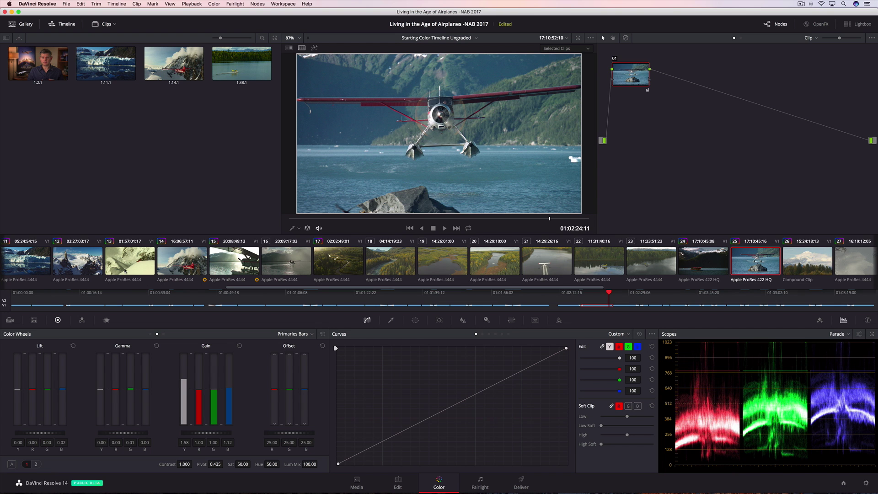
Cool snowy-peak clip 13 to Temperature -1130 with Tint 21.50
{"action": "left_click", "coordinate": [125, 270]}
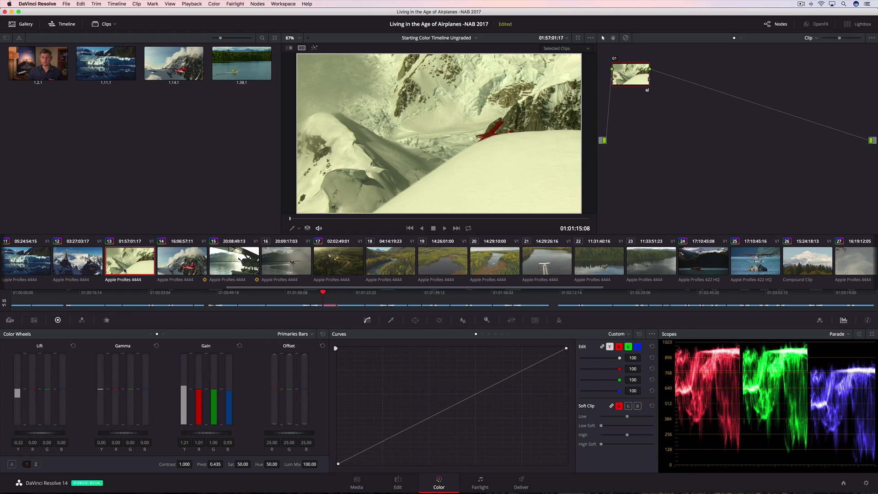
{"action": "key", "text": "space"}
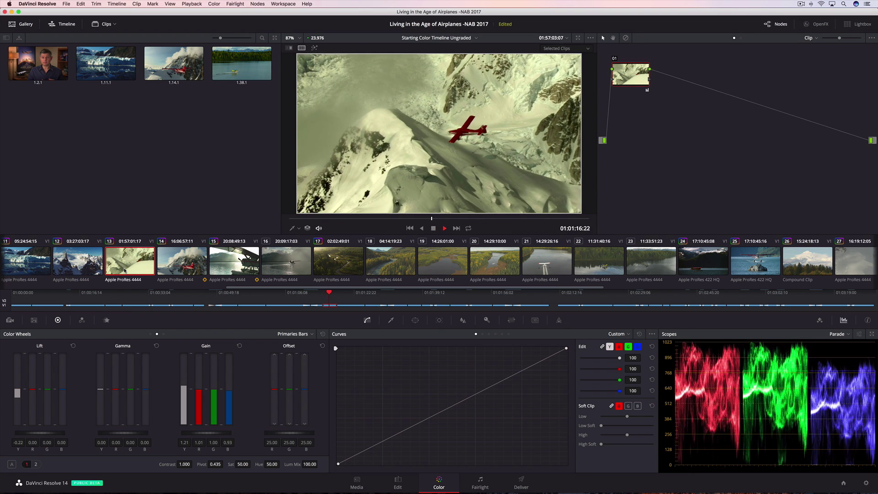
{"action": "key", "text": "space"}
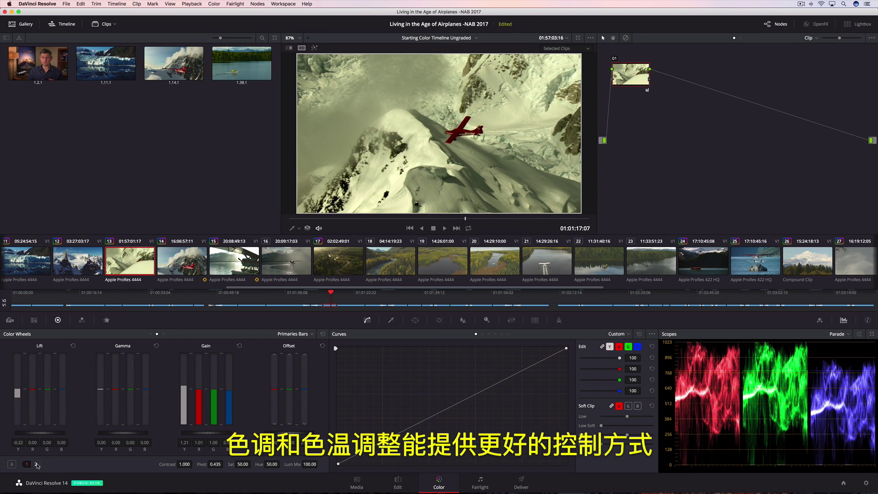
{"action": "left_click", "coordinate": [37, 464]}
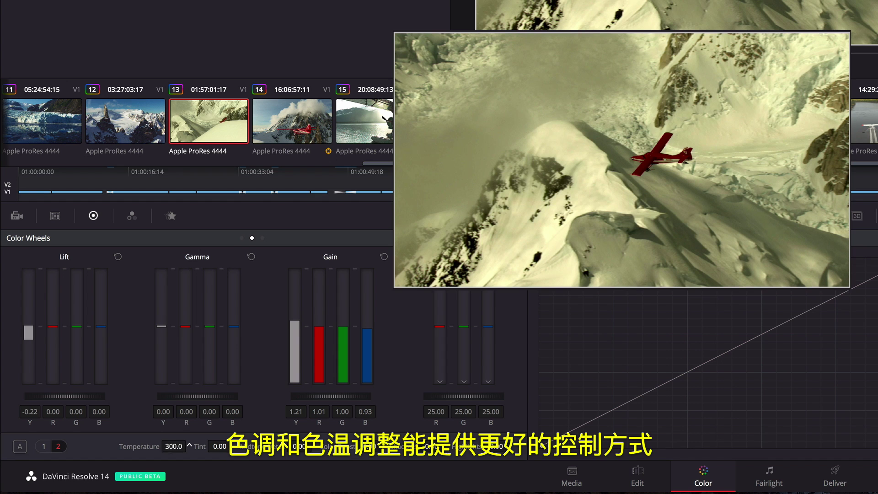
{"action": "left_click_drag", "start_coordinate": [174, 446], "coordinate": [124, 446]}
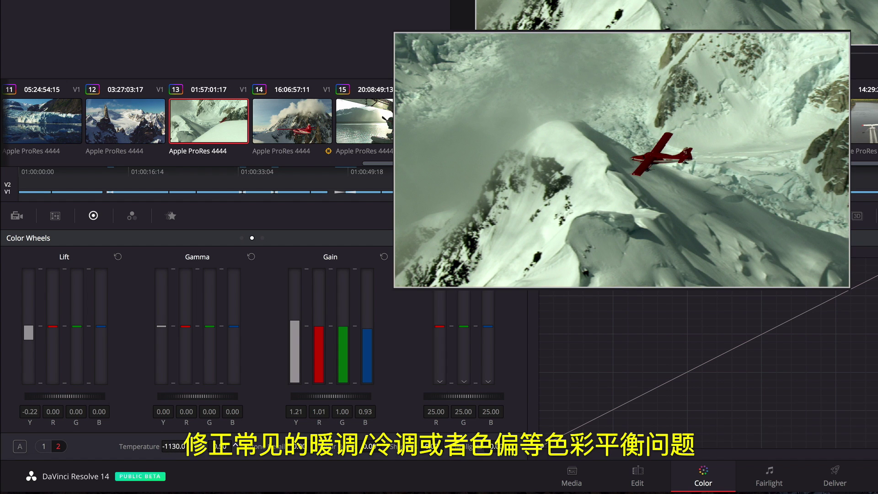
{"action": "left_click_drag", "start_coordinate": [220, 446], "coordinate": [238, 445]}
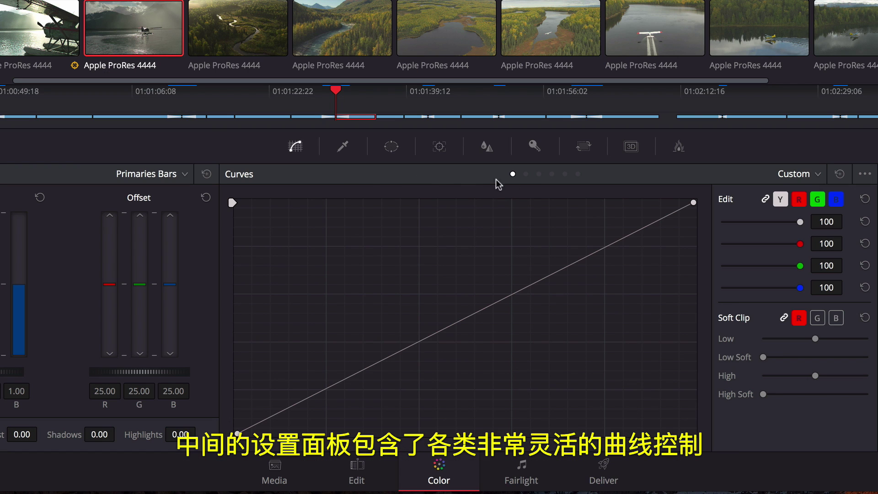
Lift the blue custom curve to cool the seaplane silhouette shot
{"action": "left_click", "coordinate": [539, 174]}
{"action": "left_click", "coordinate": [577, 174]}
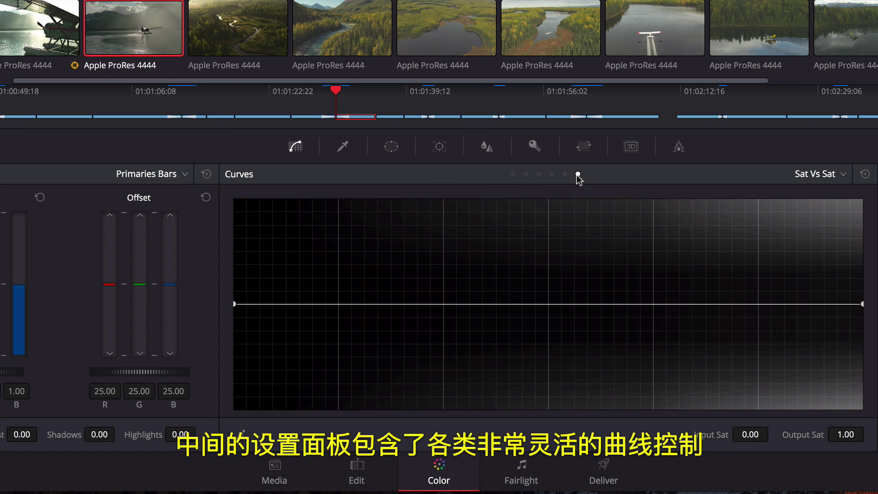
{"action": "left_click", "coordinate": [513, 174]}
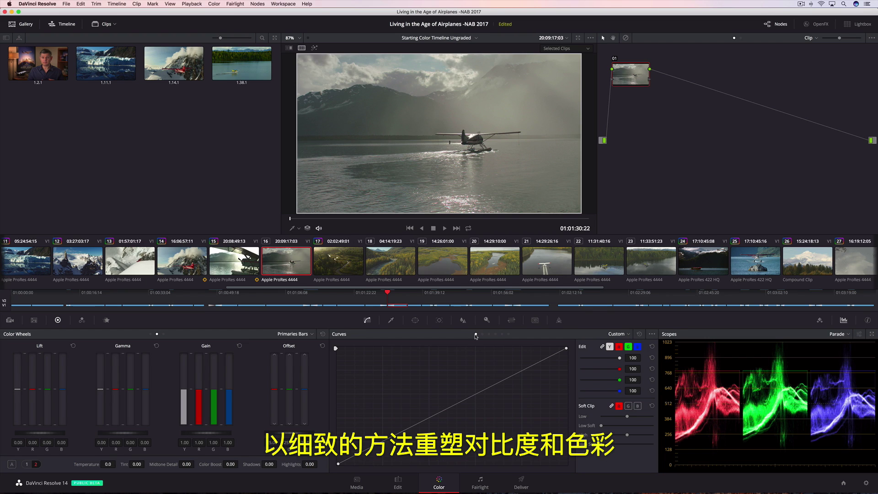
{"action": "left_click", "coordinate": [636, 347]}
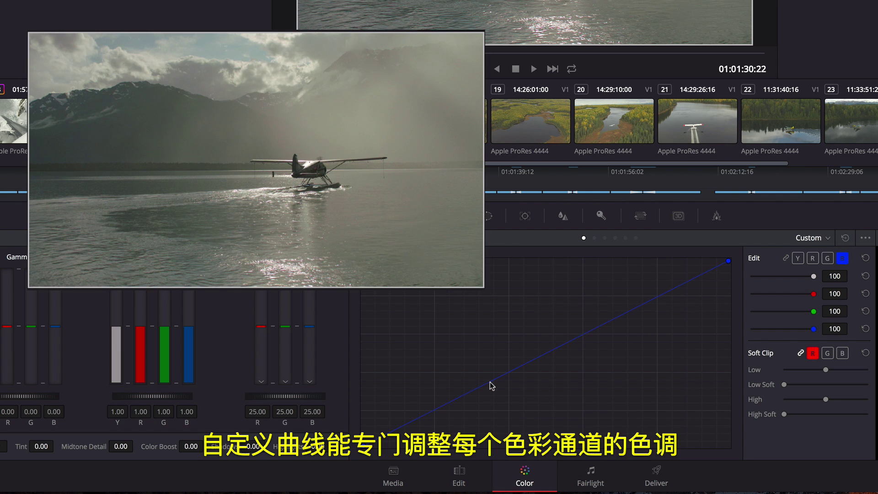
{"action": "left_click_drag", "start_coordinate": [491, 385], "coordinate": [487, 373]}
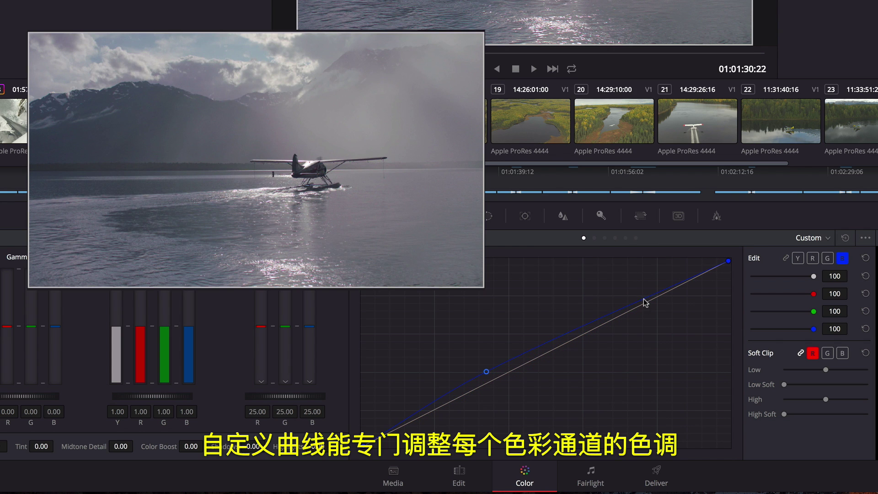
Build a contrast S-curve on luma, darkening shadows and brightening highlights, then play the shot
{"action": "left_click", "coordinate": [812, 259]}
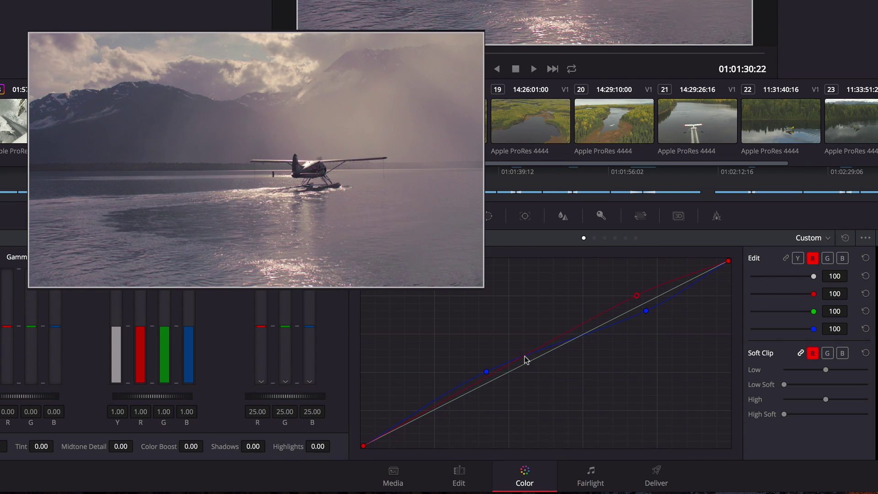
{"action": "left_click", "coordinate": [796, 258]}
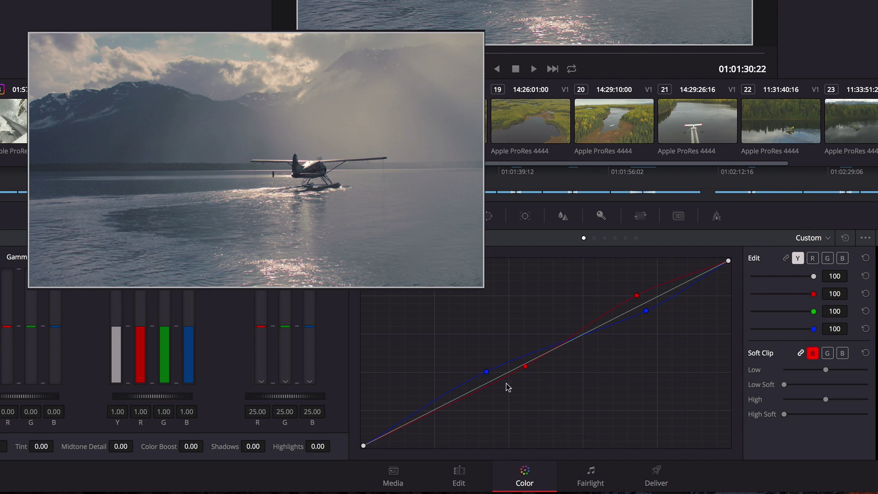
{"action": "left_click_drag", "start_coordinate": [477, 391], "coordinate": [479, 418]}
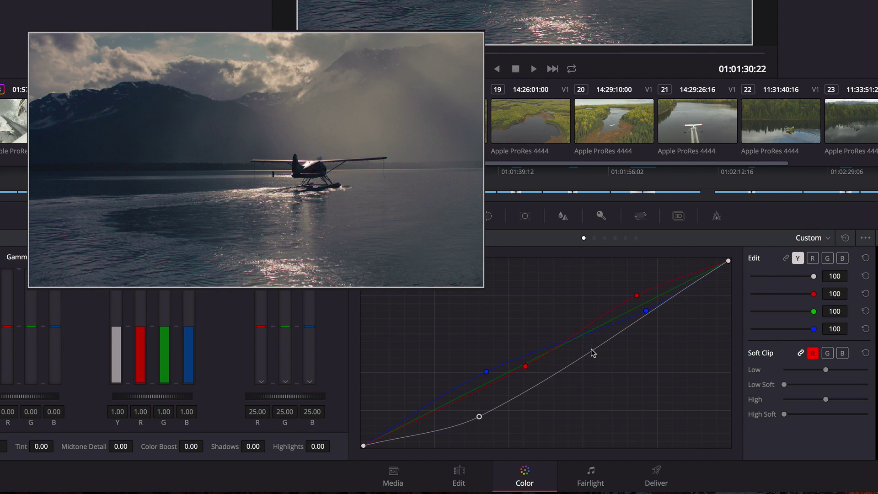
{"action": "left_click_drag", "start_coordinate": [593, 352], "coordinate": [597, 306]}
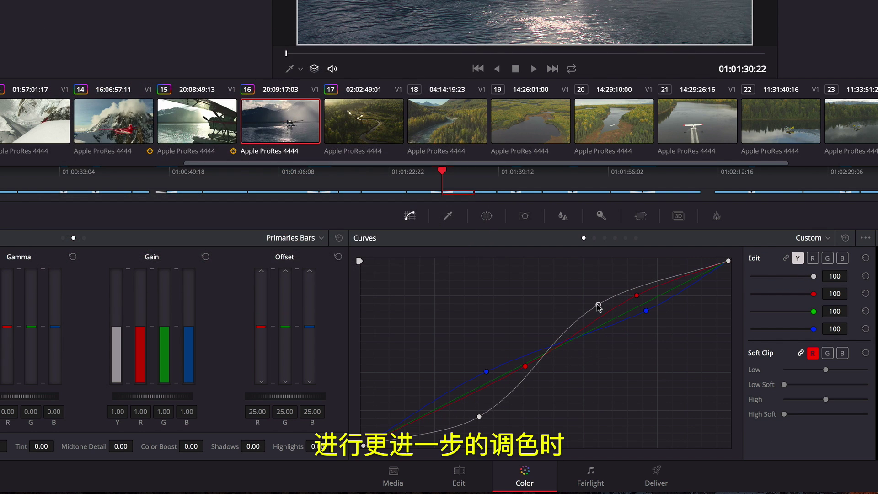
{"action": "key", "text": "space"}
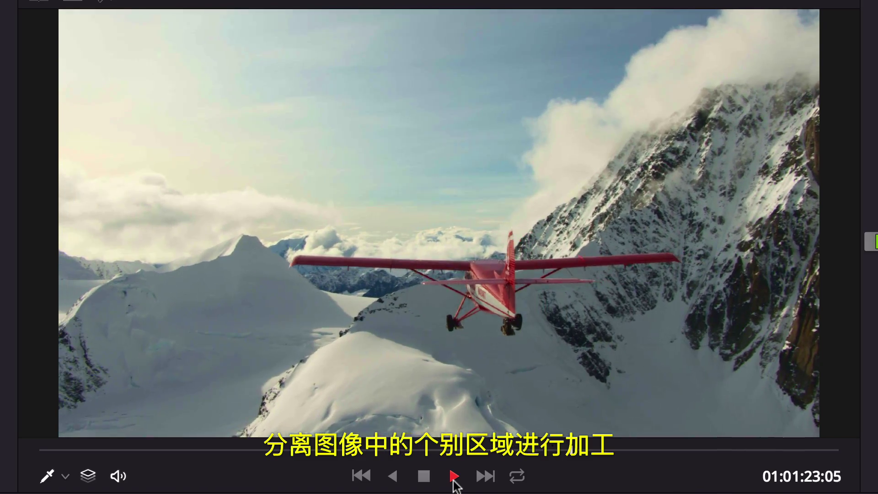
Shift the plane's red toward magenta on the Hue vs Hue curve and compare with the original using Shift+D
{"action": "left_click", "coordinate": [424, 476]}
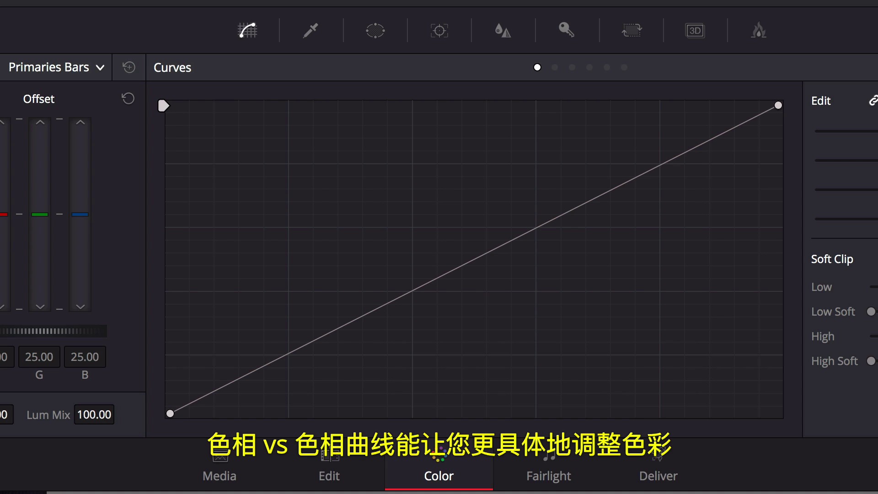
{"action": "left_click", "coordinate": [555, 68]}
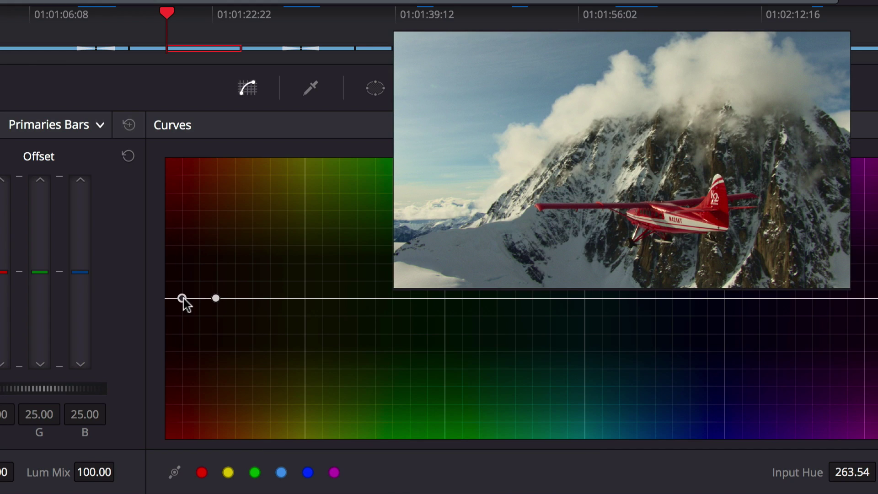
{"action": "left_click_drag", "start_coordinate": [182, 298], "coordinate": [182, 249]}
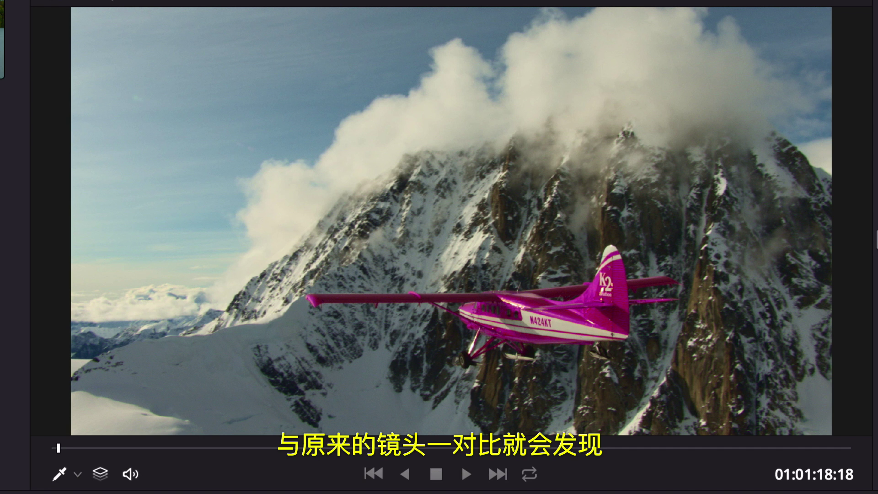
{"action": "key", "text": "shift+d"}
{"action": "key", "text": "shift+d"}
{"action": "left_click", "coordinate": [466, 474]}
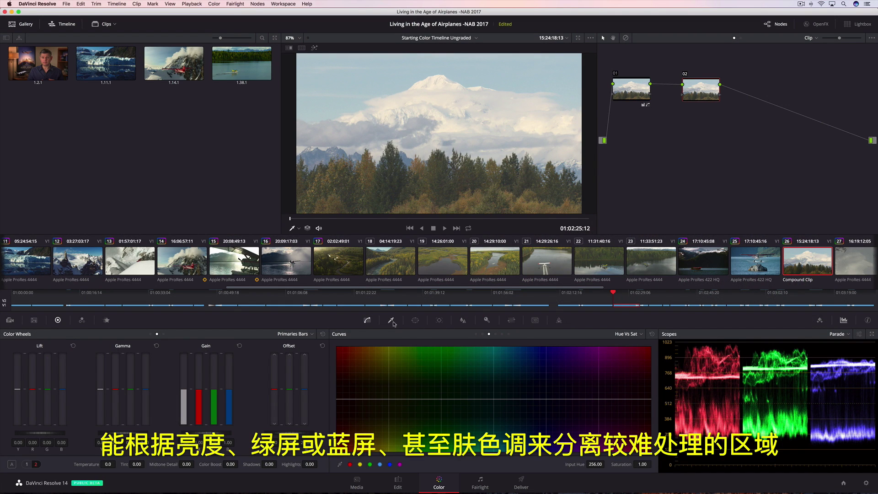
Switch the Qualifier palette from HSL to 3D keying mode
{"action": "left_click", "coordinate": [391, 322]}
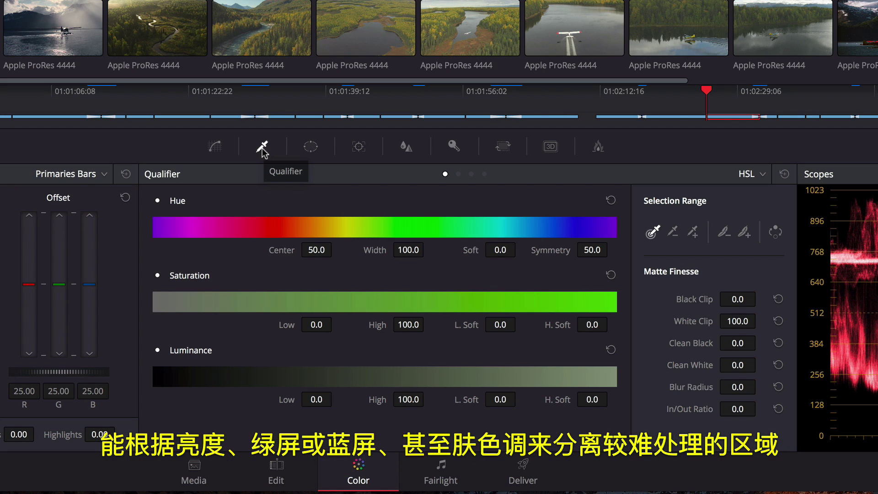
{"action": "left_click", "coordinate": [754, 176]}
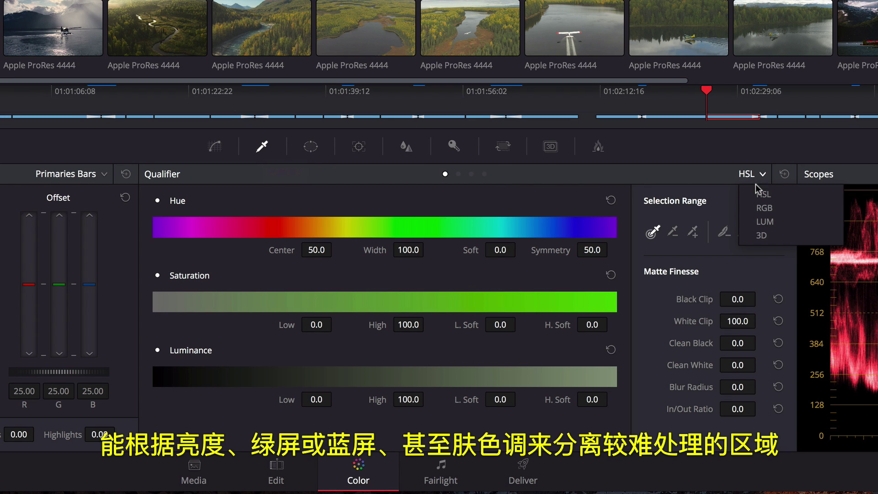
{"action": "left_click", "coordinate": [762, 236]}
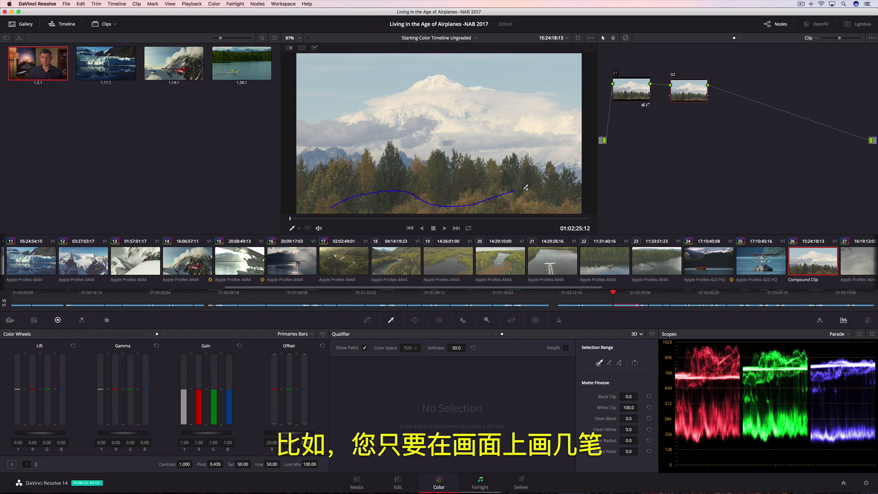
Stroke-sample the treeline for the 3D key, then load and play the seaplane lake clip 24
{"action": "left_click_drag", "start_coordinate": [525, 186], "coordinate": [559, 201]}
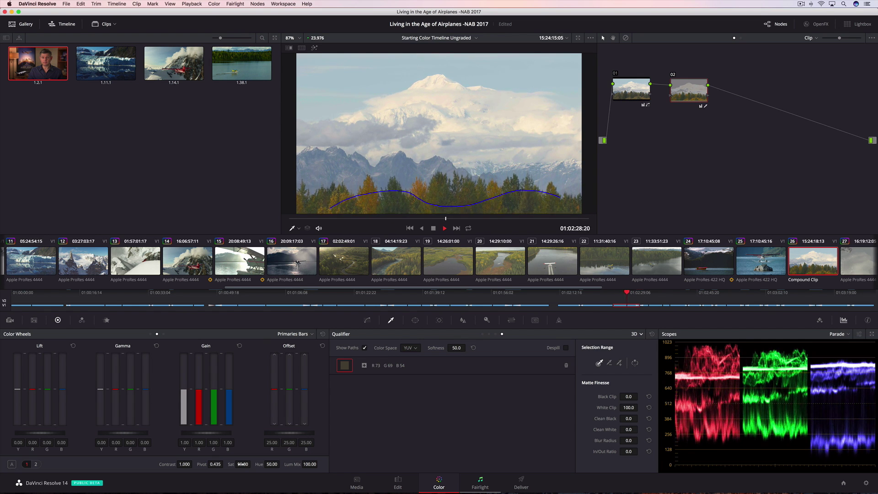
{"action": "key", "text": "space"}
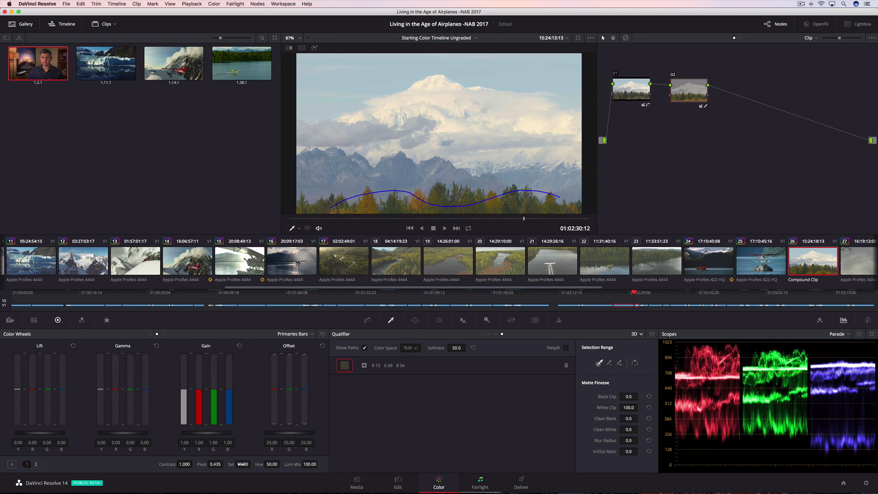
{"action": "left_click", "coordinate": [701, 270]}
{"action": "left_click", "coordinate": [444, 228]}
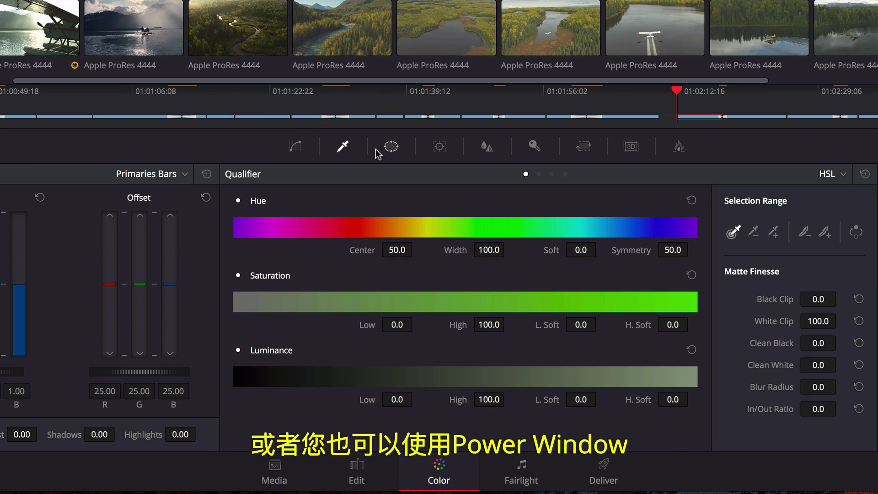
Start a Curve power window at the plane's tail, tracing the belly, nose and cockpit to the wingtip
{"action": "left_click", "coordinate": [391, 147]}
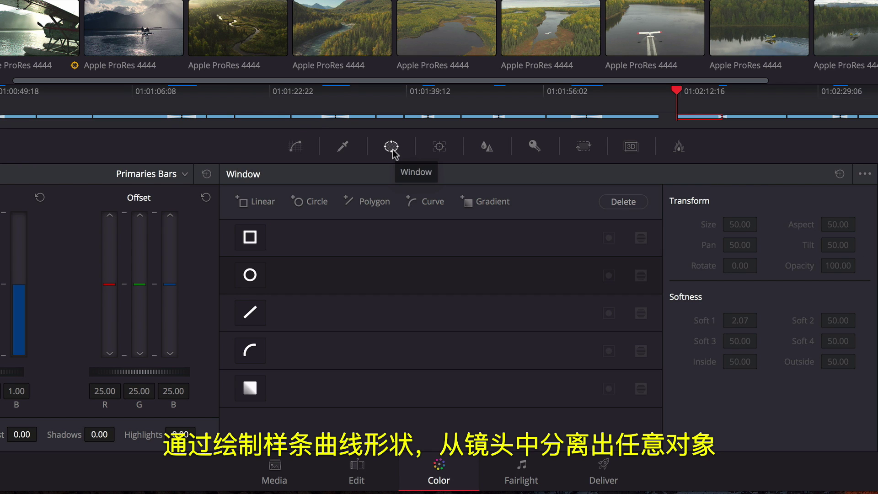
{"action": "left_click", "coordinate": [254, 357]}
{"action": "left_click", "coordinate": [144, 230]}
{"action": "left_click", "coordinate": [157, 244]}
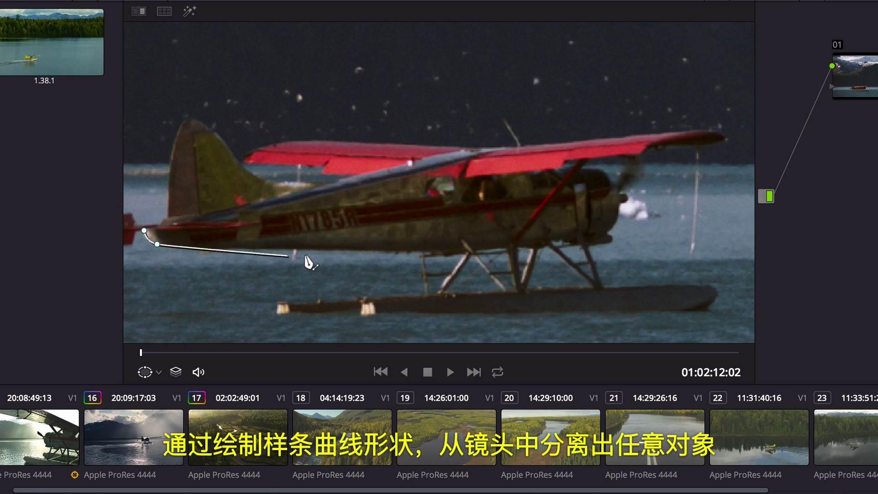
{"action": "left_click", "coordinate": [453, 251]}
{"action": "left_click", "coordinate": [608, 235]}
{"action": "left_click", "coordinate": [620, 203]}
{"action": "left_click", "coordinate": [600, 169]}
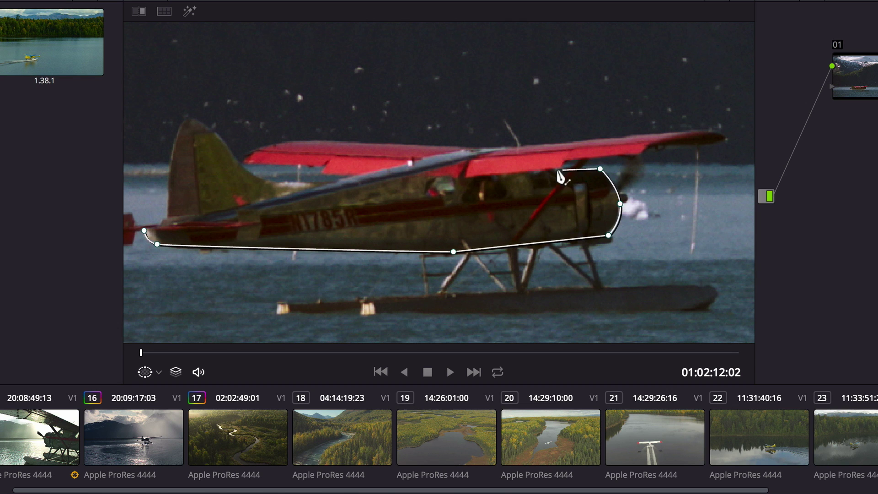
{"action": "left_click", "coordinate": [523, 175]}
{"action": "left_click", "coordinate": [558, 167]}
{"action": "left_click", "coordinate": [563, 160]}
{"action": "left_click", "coordinate": [637, 154]}
{"action": "left_click", "coordinate": [662, 144]}
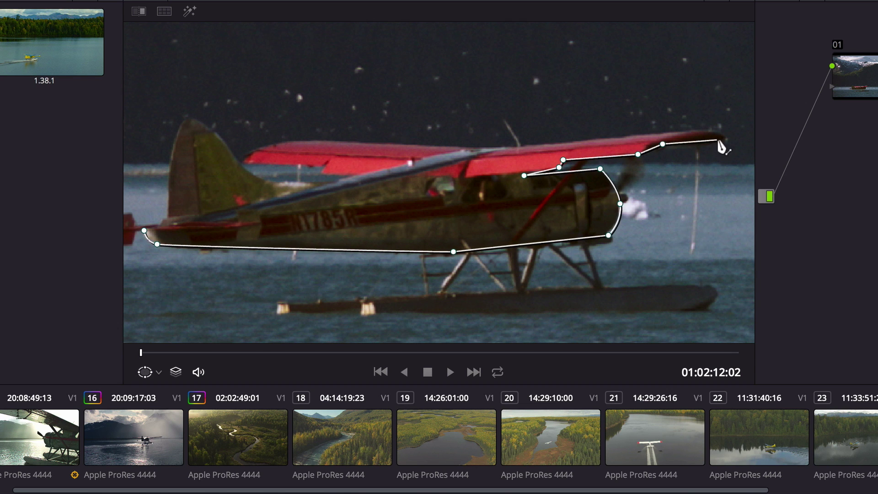
{"action": "left_click", "coordinate": [721, 140]}
{"action": "left_click", "coordinate": [707, 129]}
Trace the wing, fuselage and tail fin, close the mask at its first point, and bring up the Tracker
{"action": "left_click", "coordinate": [498, 144]}
{"action": "left_click", "coordinate": [411, 144]}
{"action": "left_click", "coordinate": [296, 138]}
{"action": "left_click", "coordinate": [251, 152]}
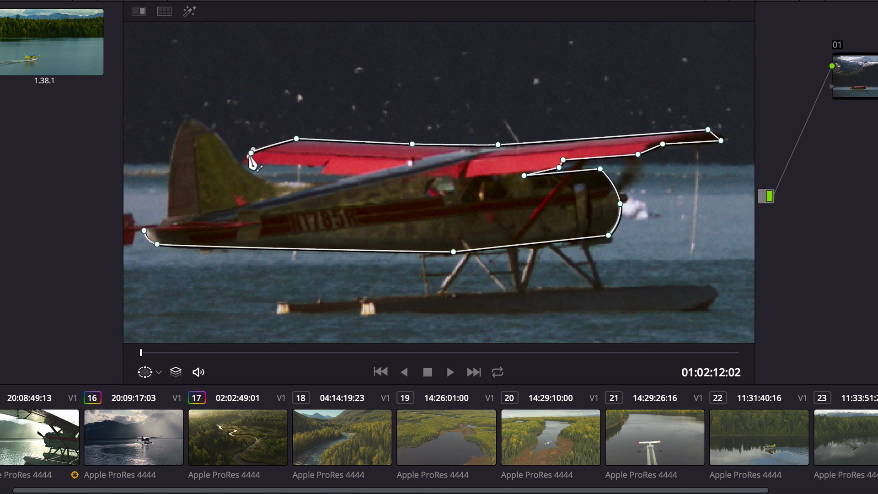
{"action": "left_click", "coordinate": [251, 164]}
{"action": "left_click", "coordinate": [319, 170]}
{"action": "left_click", "coordinate": [358, 175]}
{"action": "left_click", "coordinate": [278, 193]}
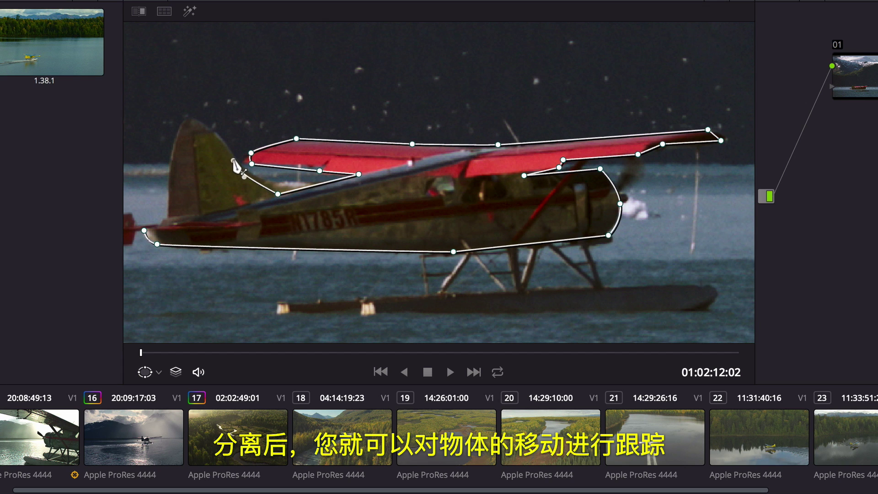
{"action": "left_click", "coordinate": [239, 168]}
{"action": "left_click", "coordinate": [197, 121]}
{"action": "left_click", "coordinate": [179, 133]}
{"action": "left_click", "coordinate": [167, 216]}
{"action": "left_click", "coordinate": [144, 229]}
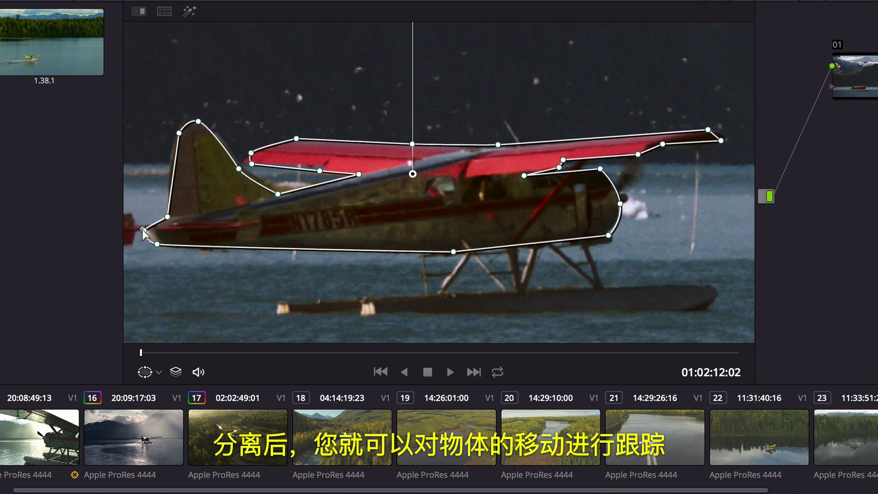
{"action": "left_click", "coordinate": [376, 149]}
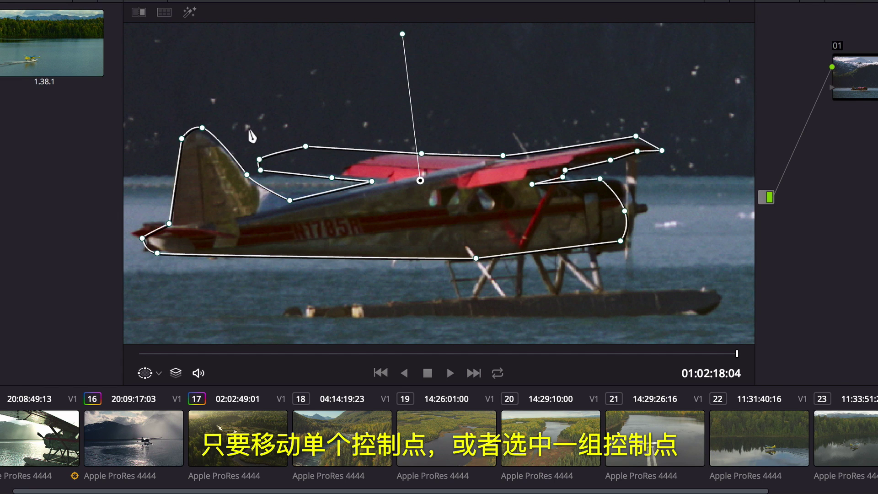
Move the tail mask points onto the red wing, shrink them, and track the mask in reverse
{"action": "left_click_drag", "start_coordinate": [251, 115], "coordinate": [337, 180]}
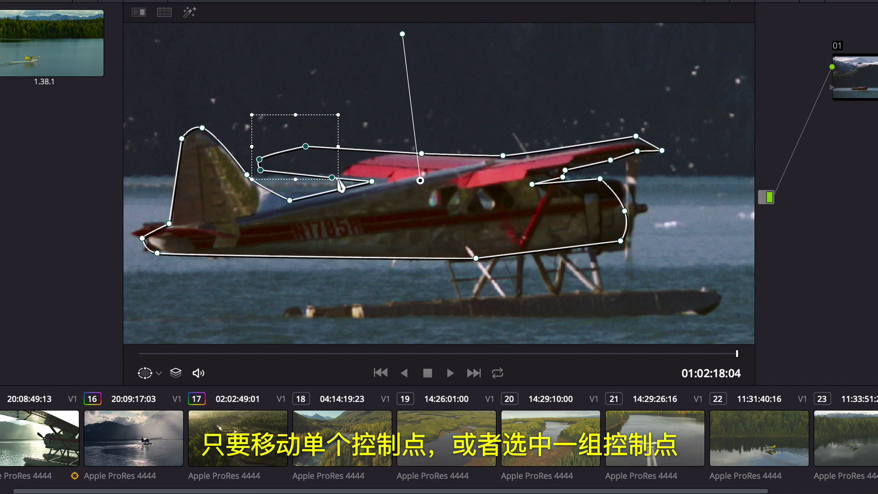
{"action": "left_click_drag", "start_coordinate": [304, 153], "coordinate": [382, 158]}
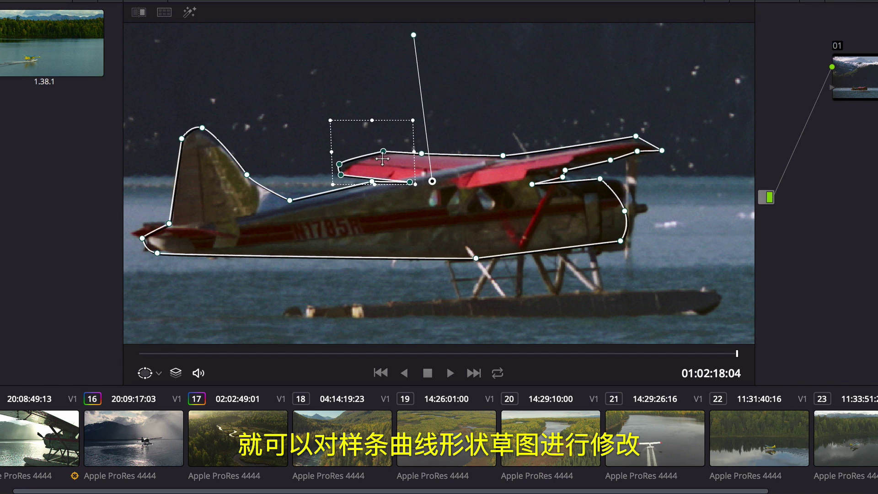
{"action": "left_click_drag", "start_coordinate": [316, 110], "coordinate": [327, 118]}
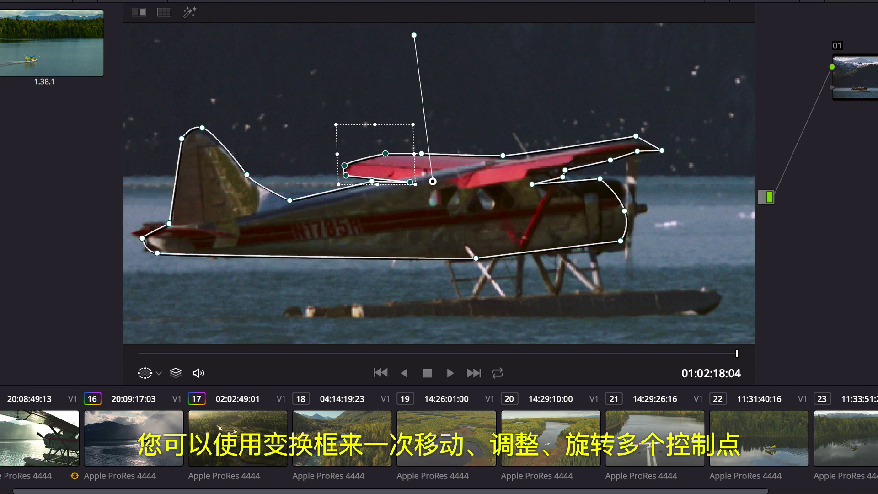
{"action": "key", "text": "alt+t"}
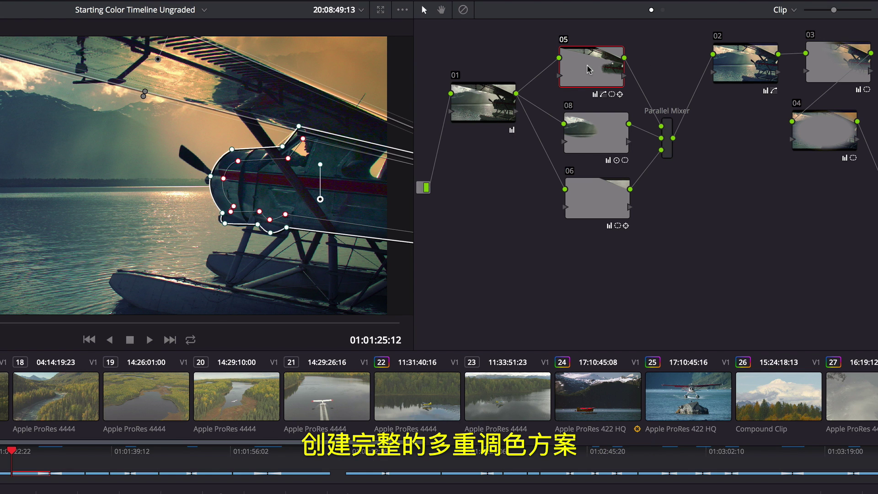
Check the windows of nodes 08, 06, 02 and 03 on the image
{"action": "left_click", "coordinate": [589, 127]}
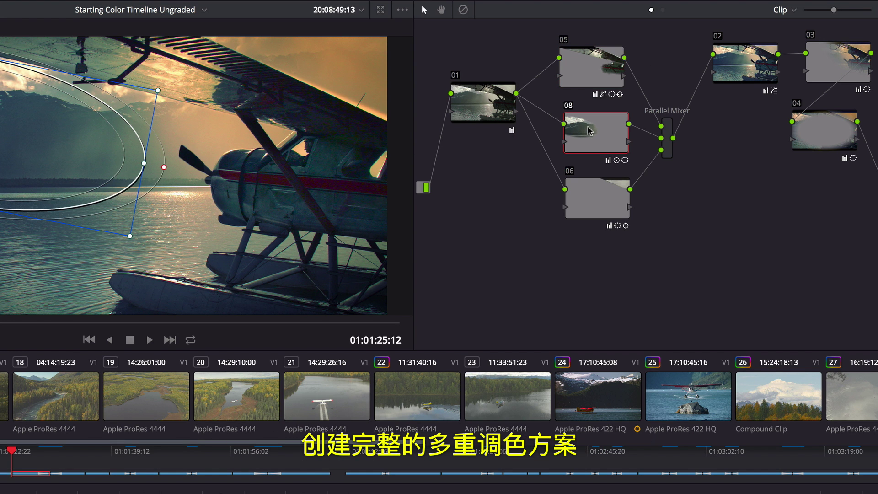
{"action": "left_click", "coordinate": [589, 193]}
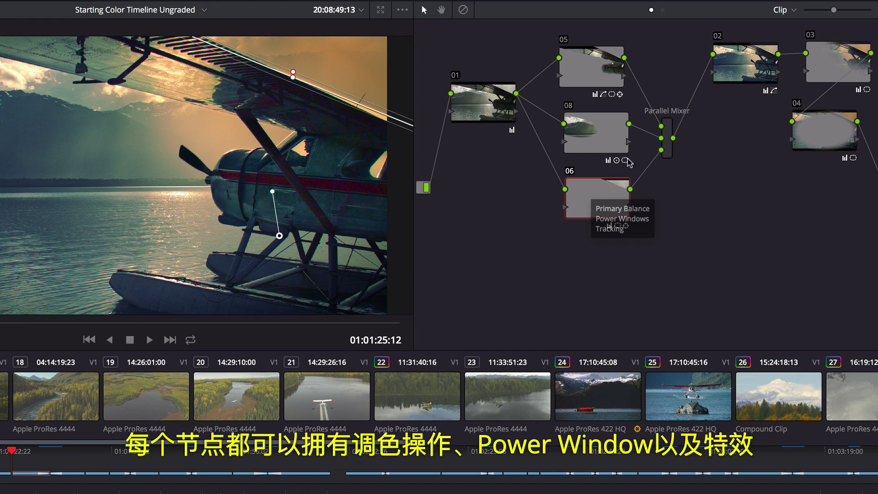
{"action": "left_click", "coordinate": [751, 67]}
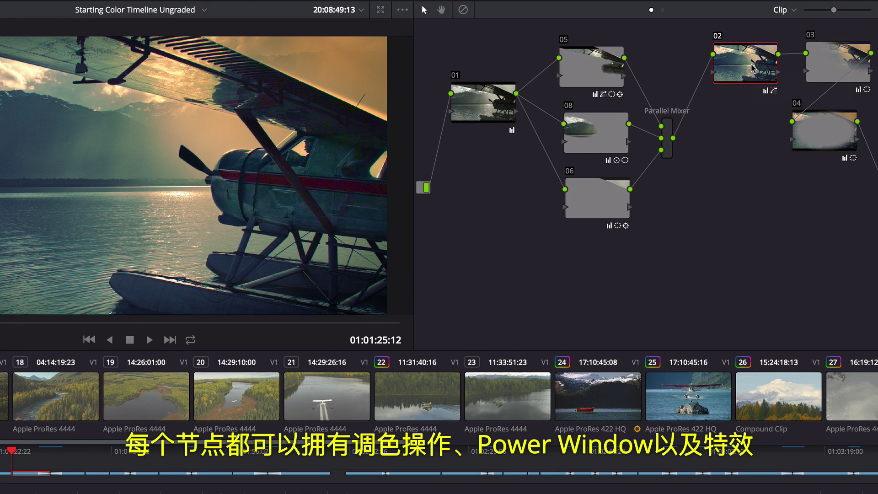
{"action": "left_click", "coordinate": [825, 67]}
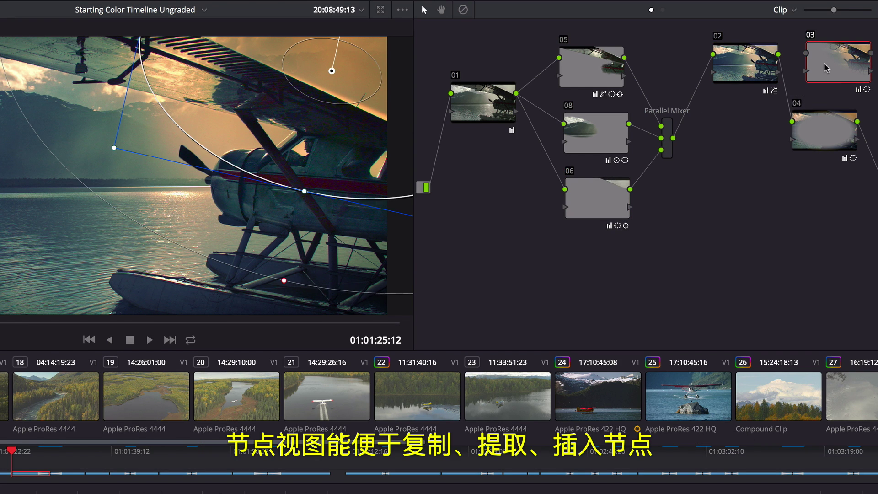
Insert node 03 after the Parallel Mixer beside node 02, then select nodes 05, 08 and 06
{"action": "left_click_drag", "start_coordinate": [826, 68], "coordinate": [683, 98]}
{"action": "left_click_drag", "start_coordinate": [746, 72], "coordinate": [807, 63]}
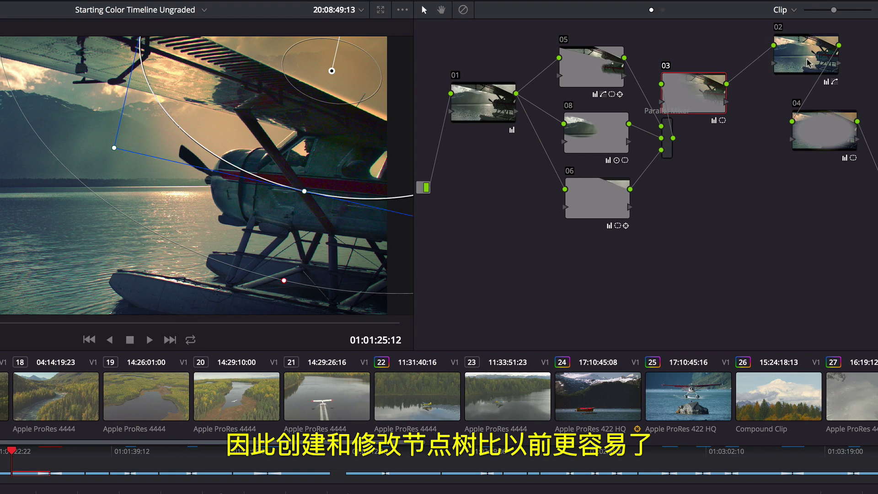
{"action": "left_click_drag", "start_coordinate": [712, 91], "coordinate": [737, 68]}
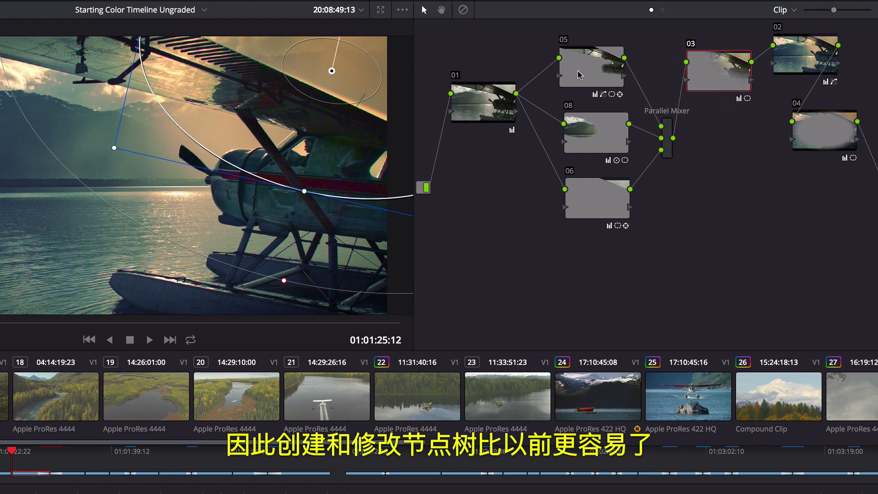
{"action": "left_click_drag", "start_coordinate": [533, 32], "coordinate": [666, 239]}
Turn nodes 05, 08 and 06 into a compound node, move it, then decompose it
{"action": "right_click", "coordinate": [604, 138]}
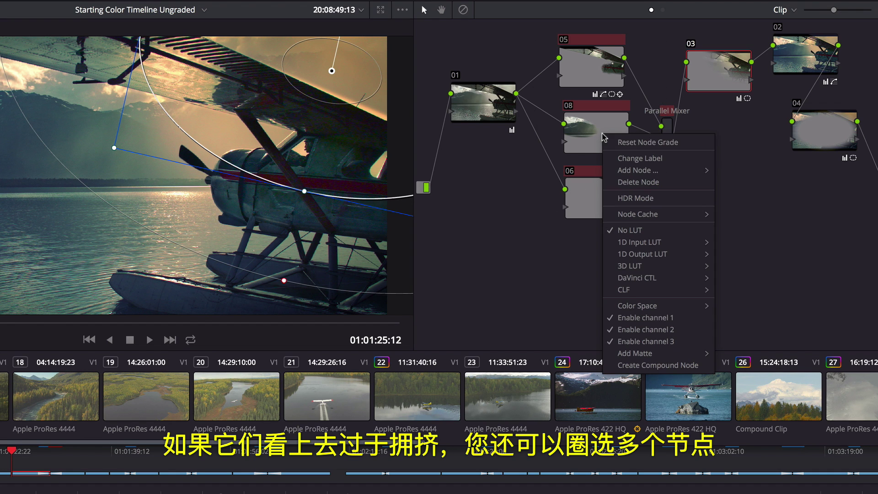
{"action": "left_click", "coordinate": [645, 365]}
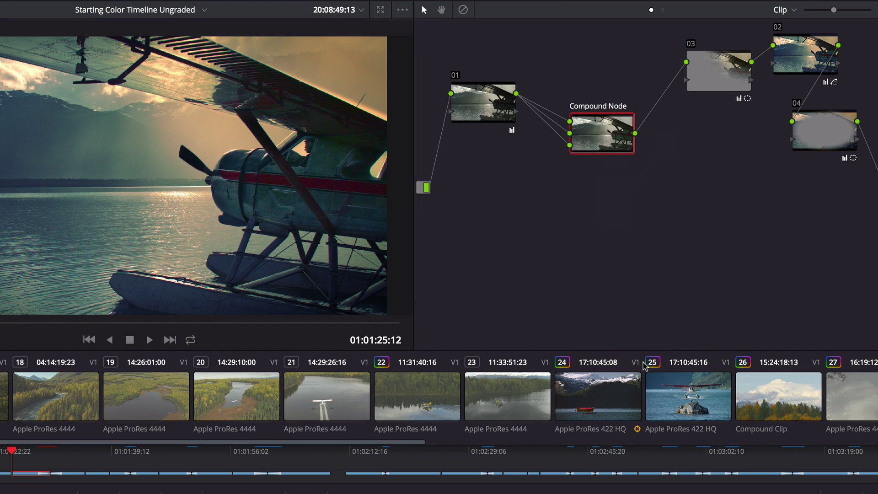
{"action": "left_click_drag", "start_coordinate": [608, 143], "coordinate": [604, 114]}
{"action": "right_click", "coordinate": [597, 109]}
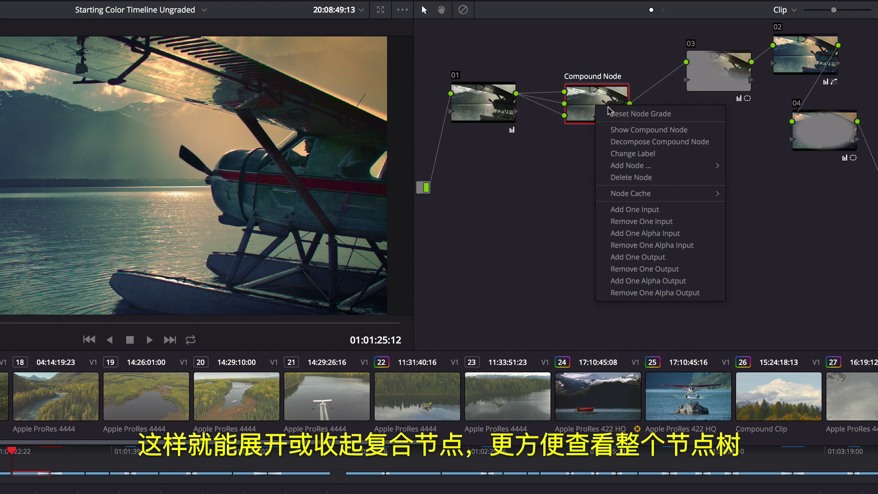
{"action": "left_click", "coordinate": [651, 143]}
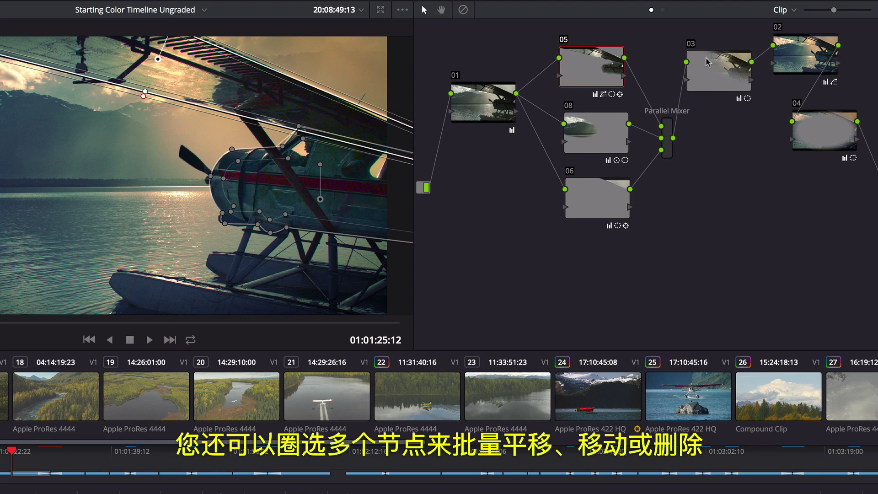
Shift nodes 03, 02 and 04 down-right together and clear the selection
{"action": "left_click_drag", "start_coordinate": [716, 38], "coordinate": [840, 195]}
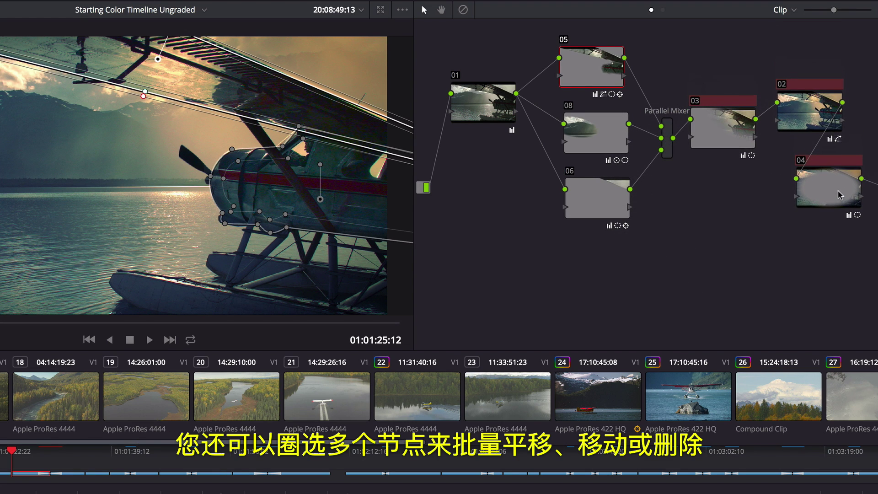
{"action": "left_click", "coordinate": [822, 244]}
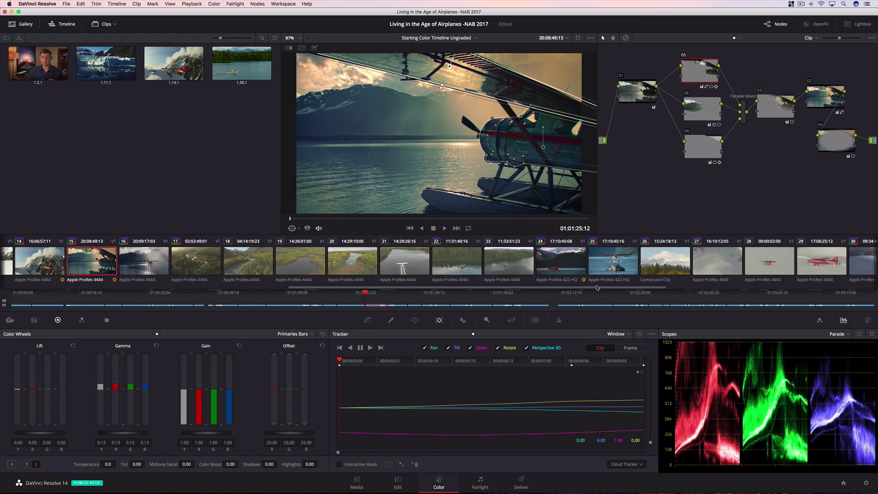
{"action": "left_click_drag", "start_coordinate": [597, 287], "coordinate": [846, 259]}
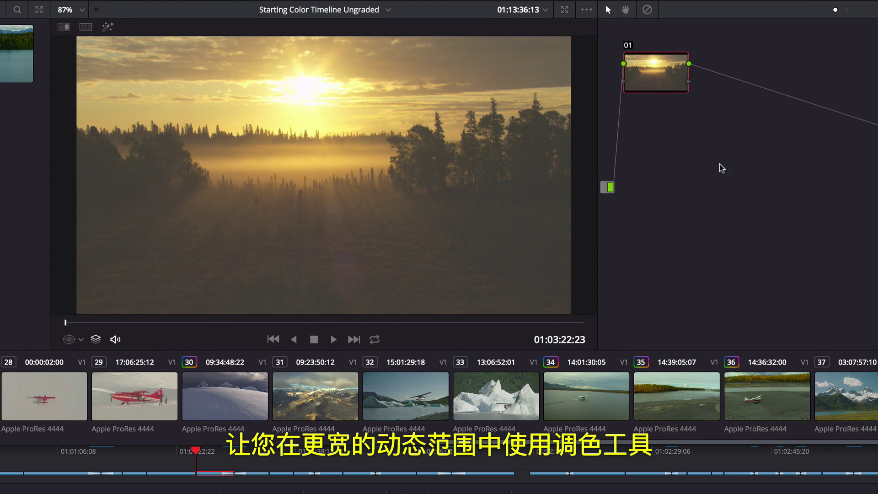
Make node 01 an HDR node with a custom S-curve, lift -0.02 and gain 1.04
{"action": "right_click", "coordinate": [657, 76]}
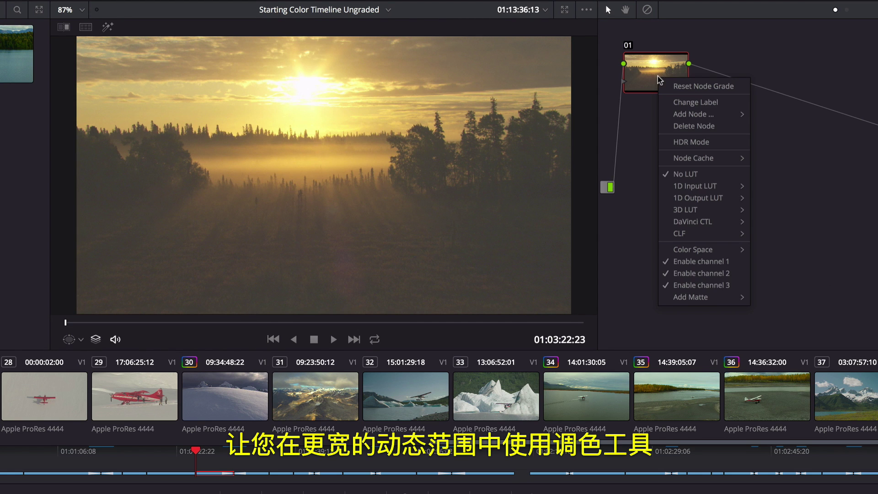
{"action": "left_click", "coordinate": [690, 142]}
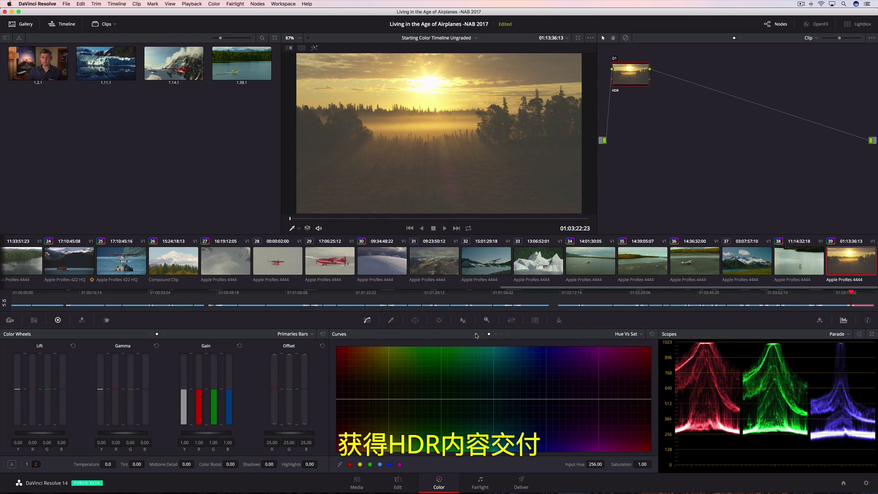
{"action": "left_click", "coordinate": [475, 333]}
{"action": "left_click_drag", "start_coordinate": [417, 425], "coordinate": [415, 441]}
{"action": "left_click_drag", "start_coordinate": [514, 381], "coordinate": [512, 354]}
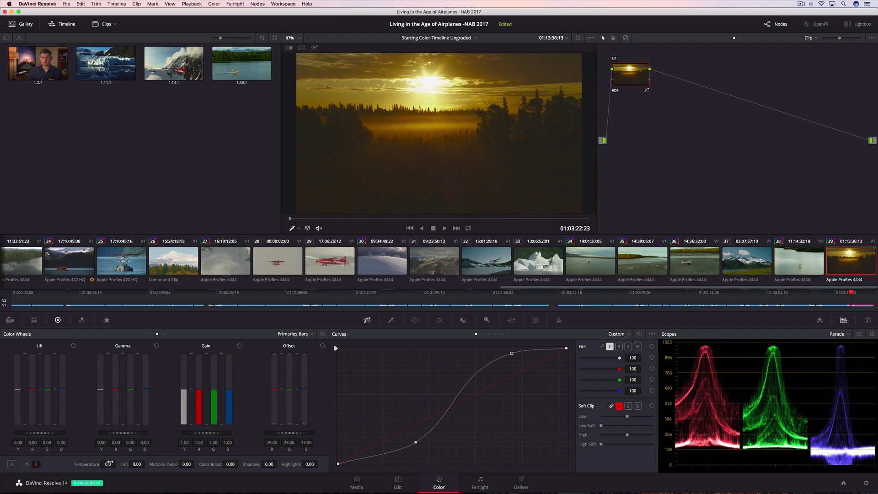
{"action": "left_click_drag", "start_coordinate": [49, 434], "coordinate": [45, 435]}
{"action": "left_click_drag", "start_coordinate": [191, 432], "coordinate": [197, 432]}
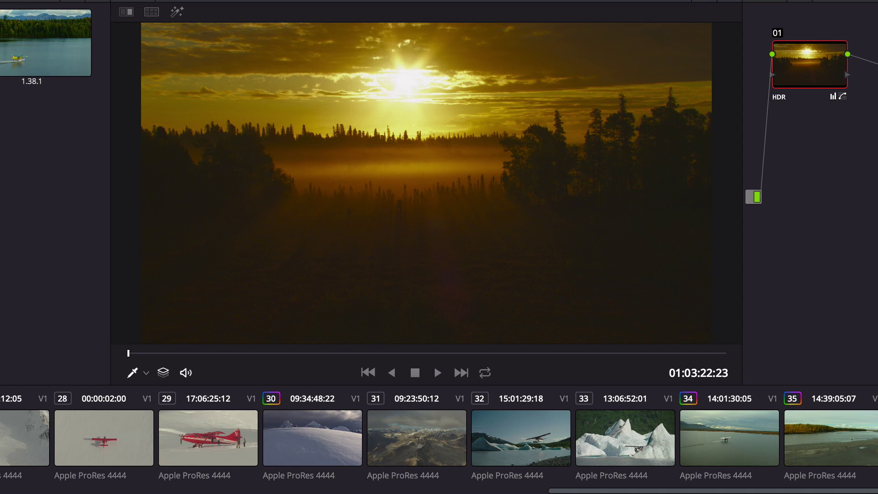
Apply Tilt-Shift Blur to node 02 with Blur Strength 5.45 and Center Y 0.682, then review playback
{"action": "key", "text": "space"}
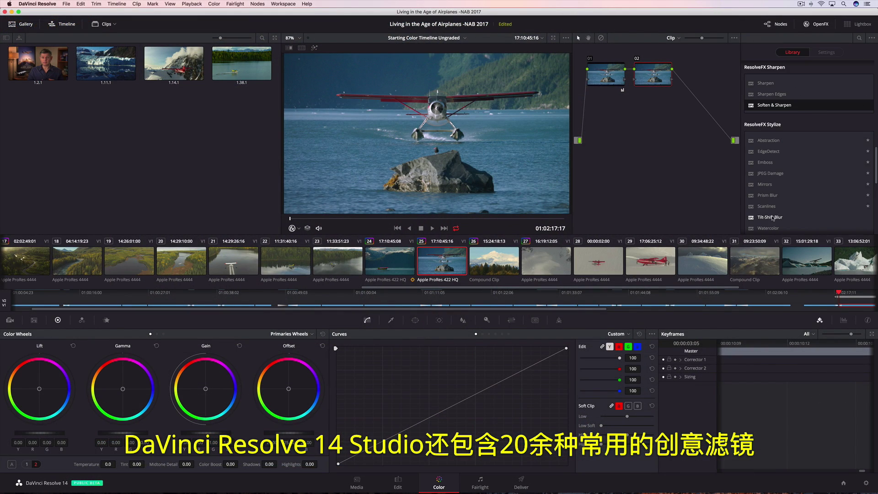
{"action": "left_click_drag", "start_coordinate": [772, 218], "coordinate": [658, 77]}
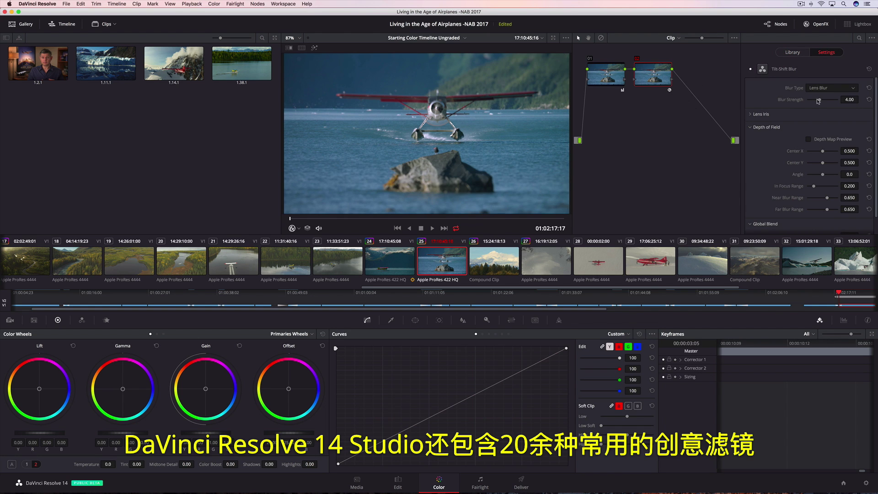
{"action": "left_click_drag", "start_coordinate": [818, 100], "coordinate": [823, 100]}
{"action": "left_click_drag", "start_coordinate": [824, 164], "coordinate": [828, 164]}
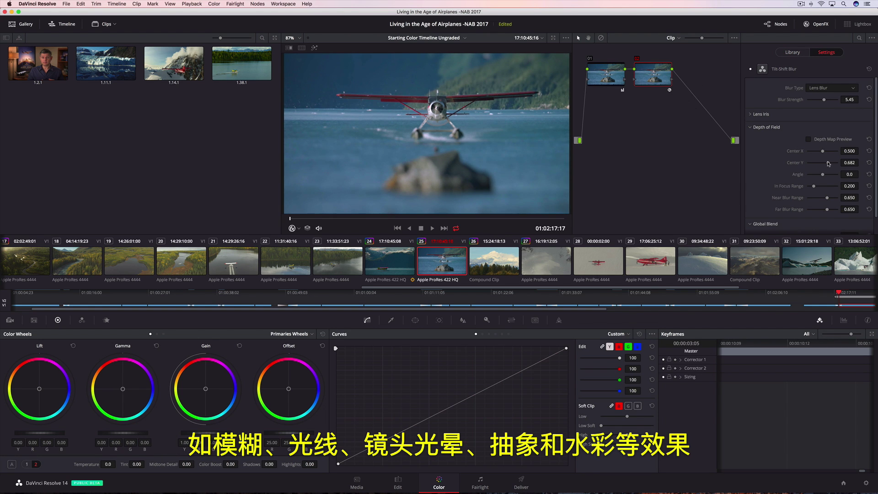
{"action": "left_click", "coordinate": [421, 228]}
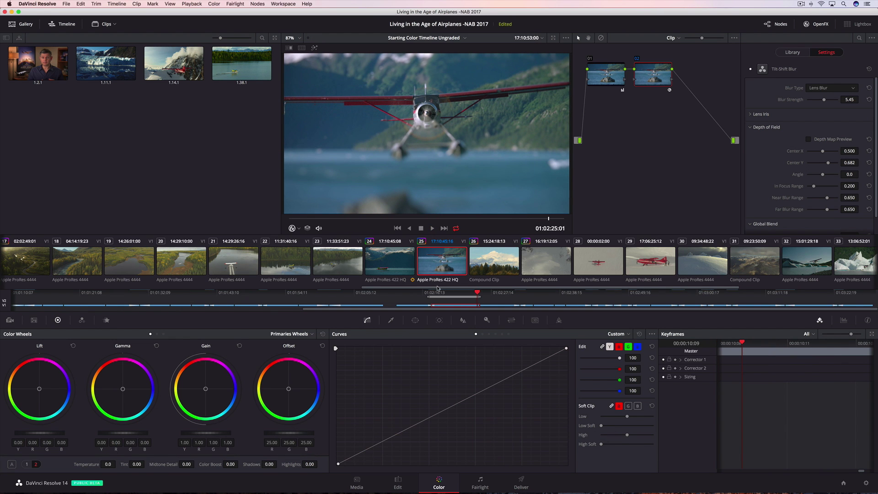
{"action": "left_click_drag", "start_coordinate": [437, 288], "coordinate": [75, 273]}
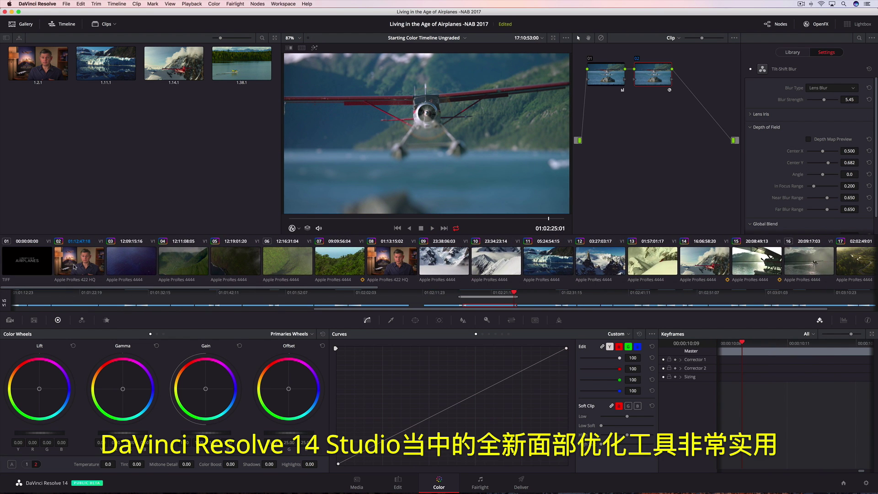
Select interview clip 02, zoom the viewer onto the face, and scrub to an earlier frame
{"action": "left_click", "coordinate": [75, 267]}
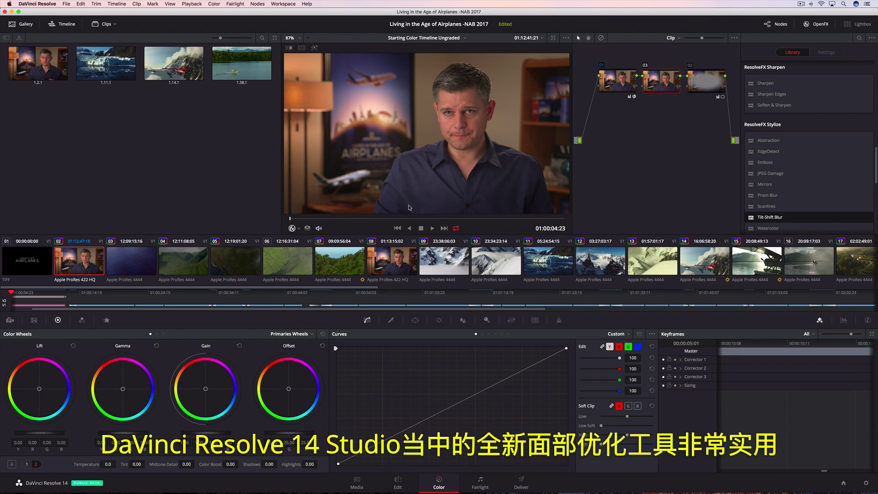
{"action": "scroll", "coordinate": [478, 113], "scroll_direction": "up", "scroll_amount": 5}
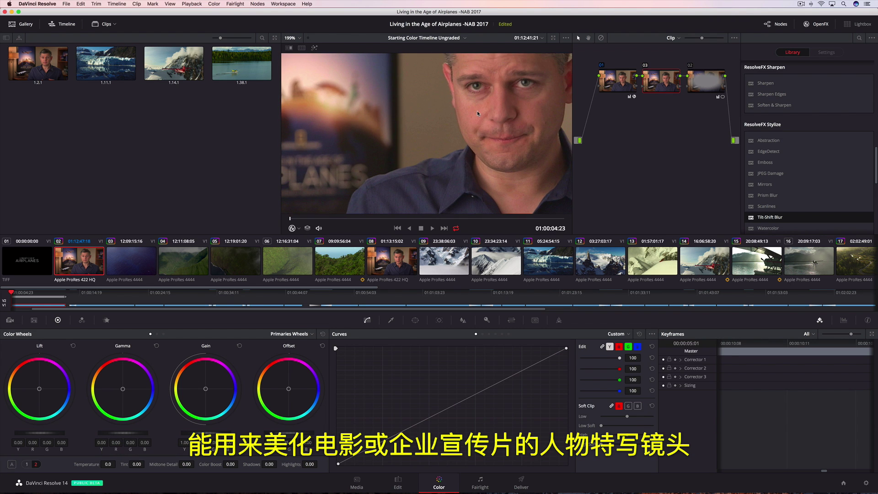
{"action": "left_click_drag", "start_coordinate": [478, 111], "coordinate": [419, 148]}
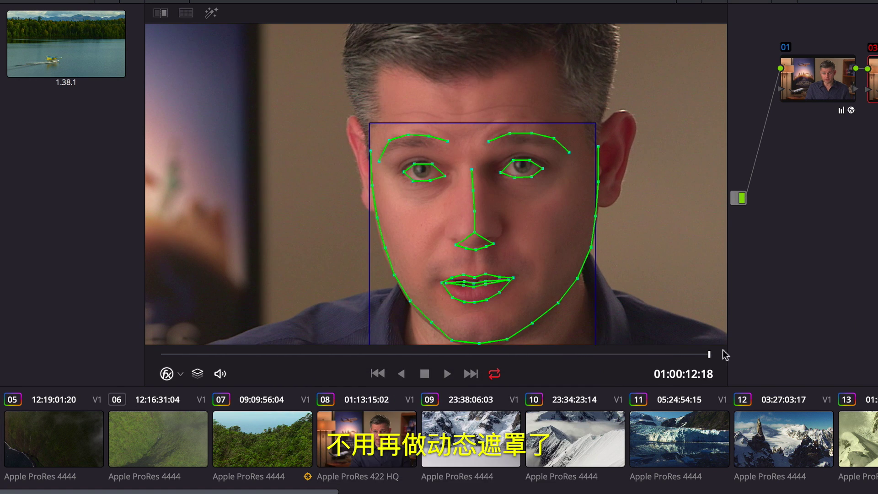
{"action": "left_click_drag", "start_coordinate": [683, 358], "coordinate": [402, 351]}
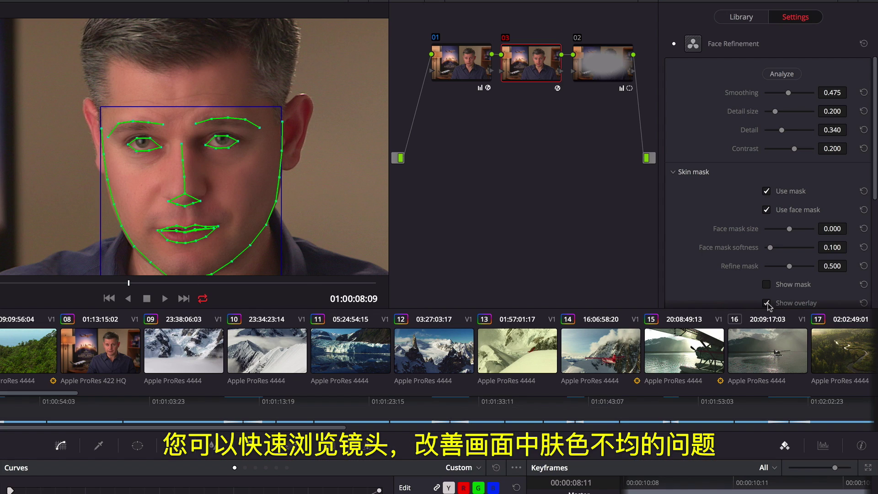
Hide the landmark overlay, adjust smoothing, and set eye sharpening 0.803 and eyebag removal 0.686
{"action": "left_click", "coordinate": [766, 303]}
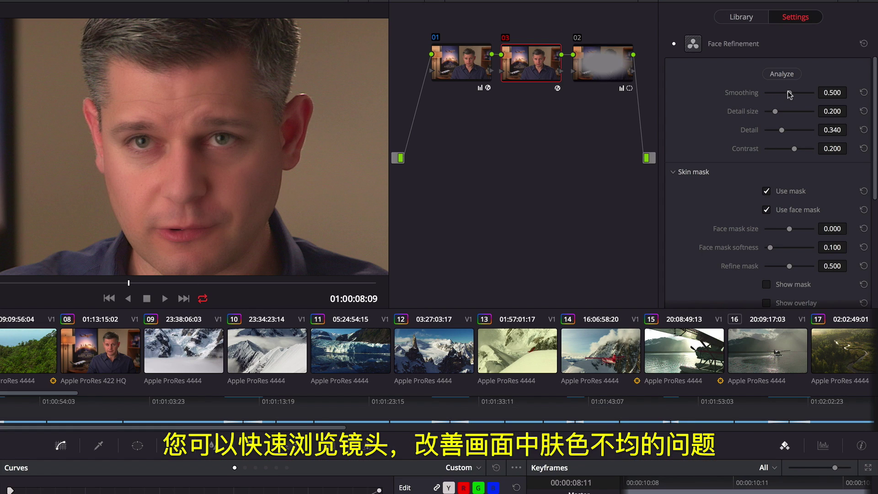
{"action": "mouse_move", "coordinate": [788, 94]}
{"action": "left_mouse_down"}
{"action": "mouse_move", "coordinate": [766, 95]}
{"action": "mouse_move", "coordinate": [772, 95]}
{"action": "left_mouse_up"}
{"action": "left_click_drag", "start_coordinate": [874, 115], "coordinate": [873, 215]}
{"action": "left_click", "coordinate": [676, 174]}
{"action": "left_click_drag", "start_coordinate": [765, 192], "coordinate": [803, 192]}
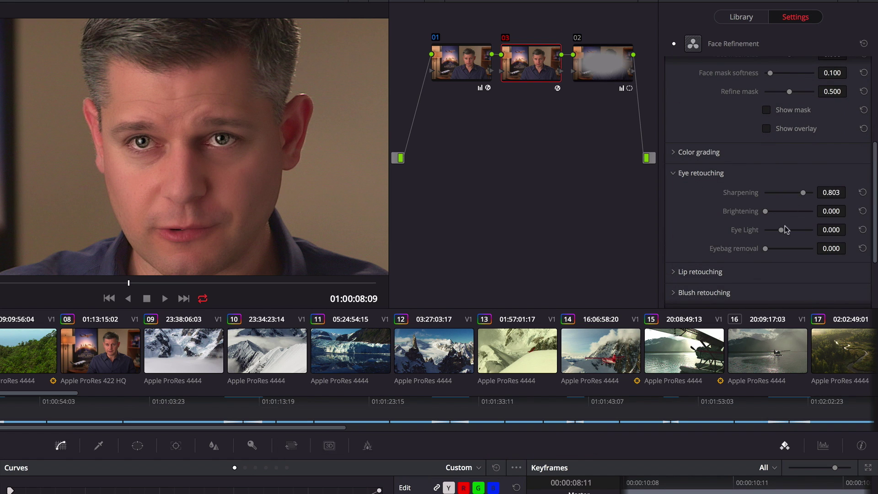
{"action": "mouse_move", "coordinate": [786, 229]}
{"action": "left_mouse_down"}
{"action": "mouse_move", "coordinate": [780, 247]}
{"action": "mouse_move", "coordinate": [797, 244]}
{"action": "left_mouse_up"}
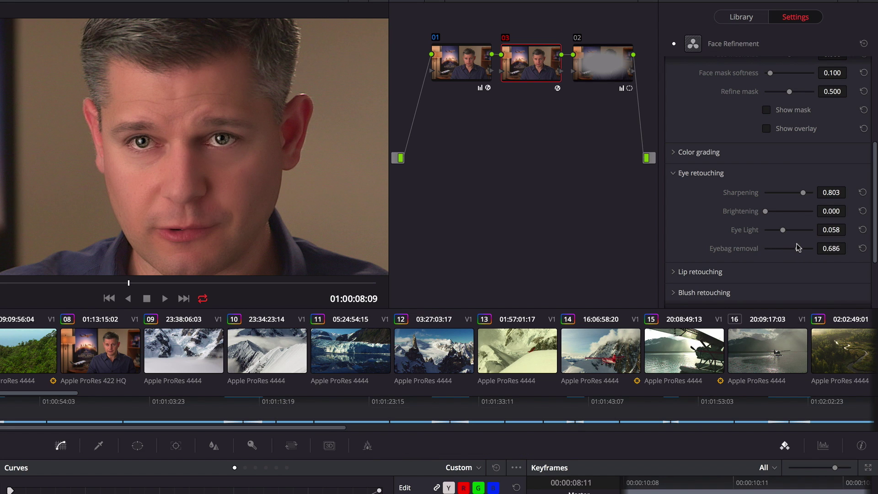
Raise lip saturation to 0.233 and forehead smoothing to 0.070, then play back the result
{"action": "left_click", "coordinate": [675, 272]}
{"action": "left_click_drag", "start_coordinate": [789, 268], "coordinate": [796, 271]}
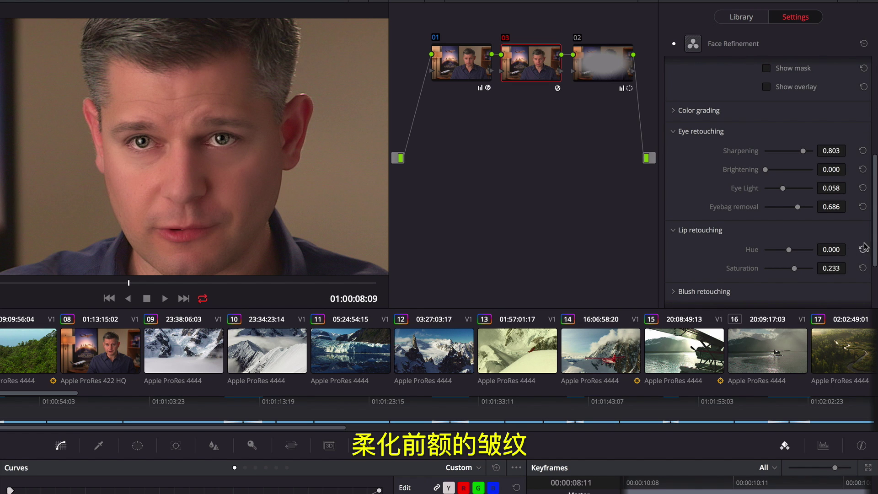
{"action": "scroll", "coordinate": [863, 247], "scroll_direction": "down", "scroll_amount": 5}
{"action": "left_click", "coordinate": [674, 222]}
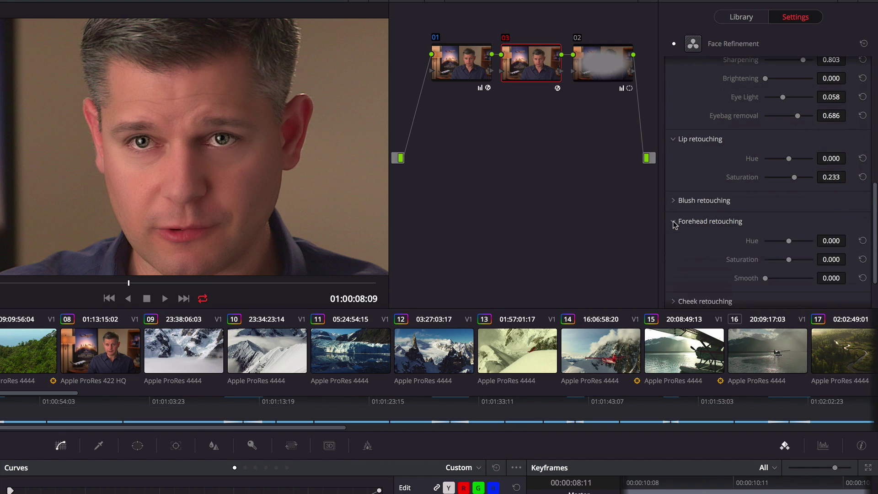
{"action": "left_click_drag", "start_coordinate": [772, 277], "coordinate": [768, 279]}
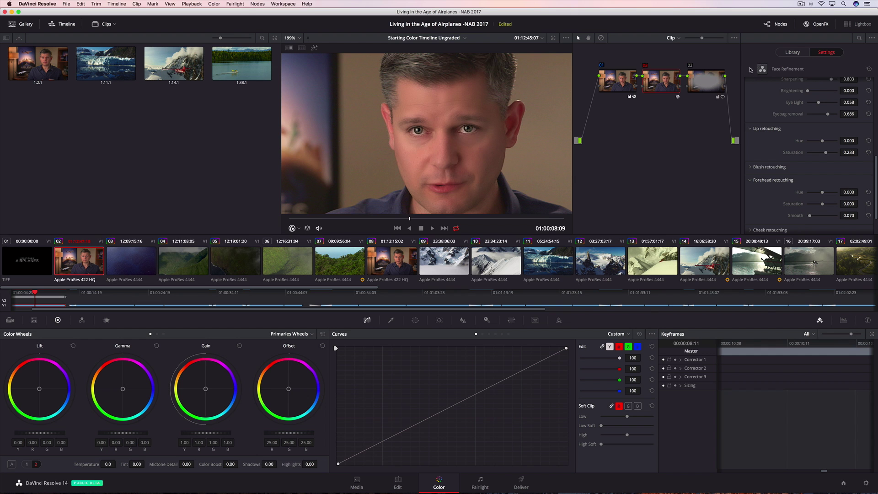
{"action": "left_click", "coordinate": [433, 228]}
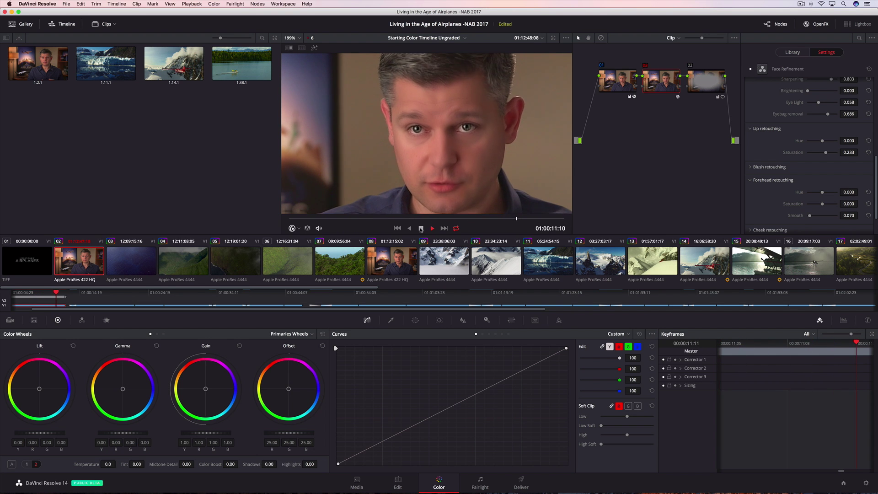
{"action": "left_click", "coordinate": [420, 228]}
{"action": "scroll", "coordinate": [507, 286], "scroll_direction": "right", "scroll_amount": 10}
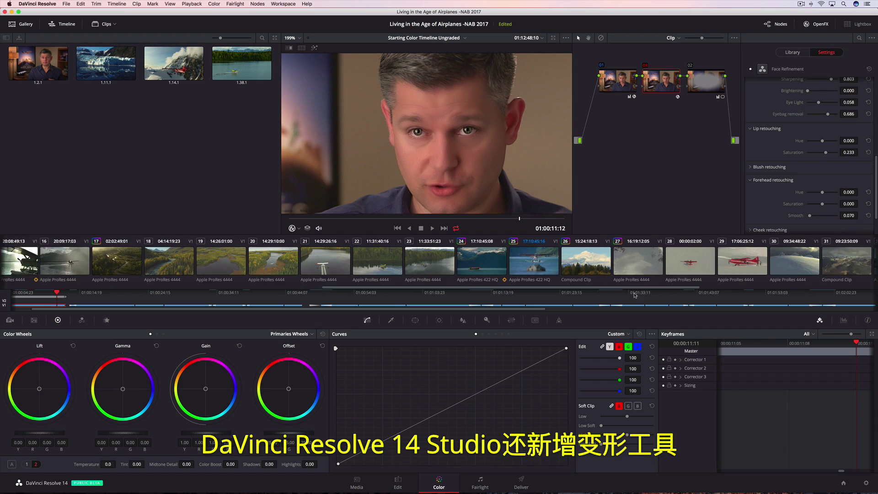
Select mountain clip 26, fit the frame in the viewer, and apply Warper
{"action": "left_click", "coordinate": [455, 268]}
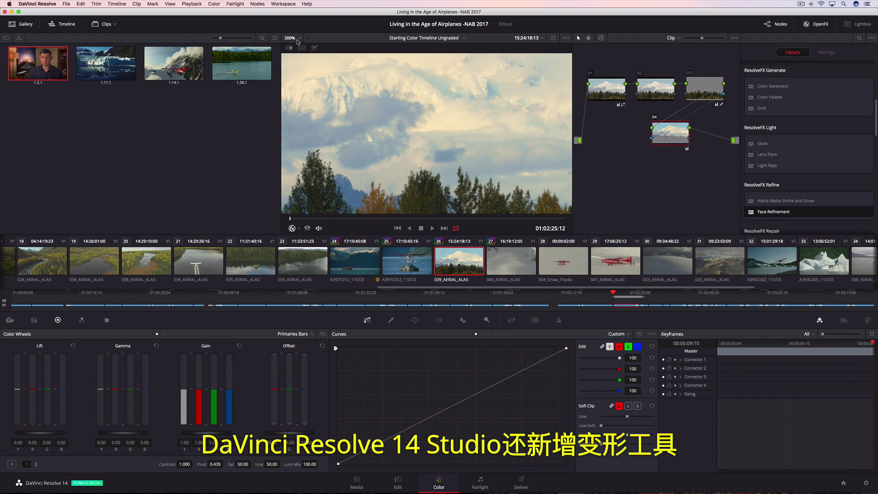
{"action": "left_click", "coordinate": [297, 39]}
{"action": "left_click", "coordinate": [298, 47]}
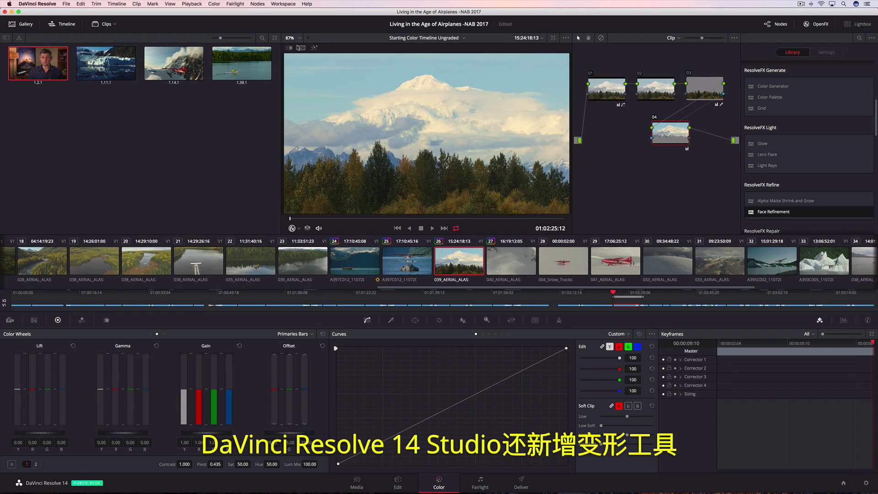
{"action": "scroll", "coordinate": [865, 127], "scroll_direction": "down", "scroll_amount": 10}
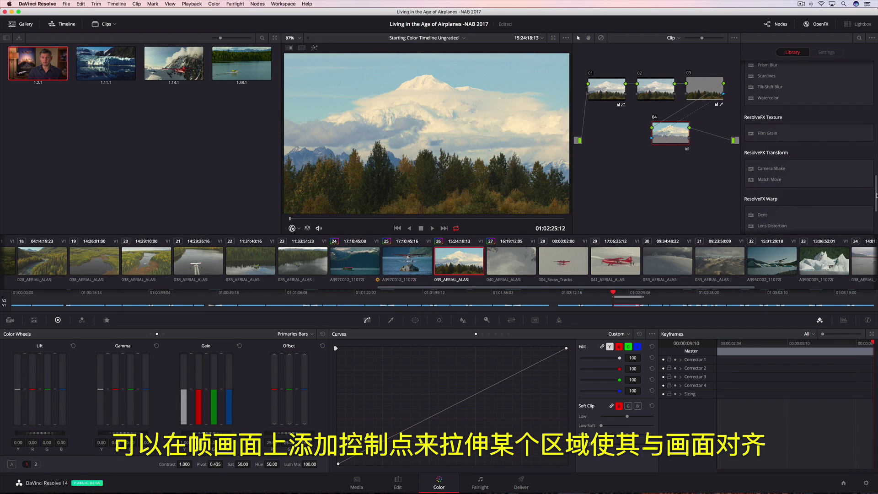
{"action": "left_click_drag", "start_coordinate": [765, 206], "coordinate": [681, 147]}
{"action": "left_click", "coordinate": [651, 89]}
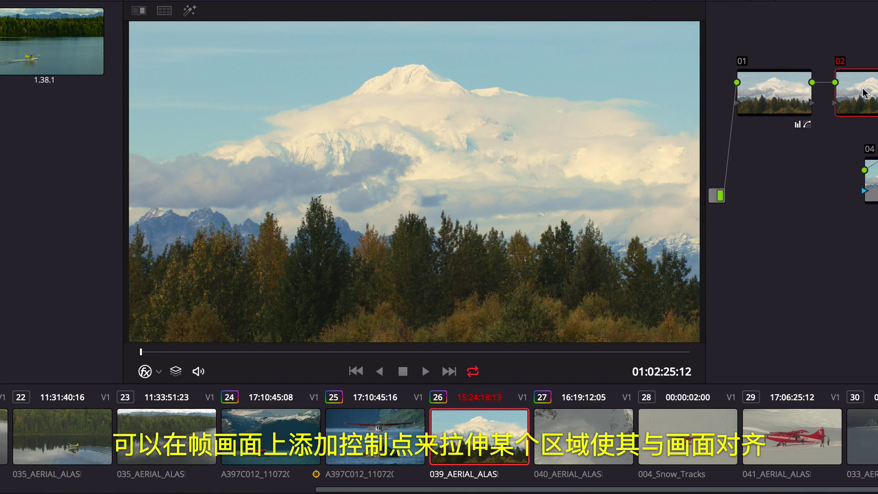
Place warp points in the left sky, peak and right sky, pulling the peak upward
{"action": "left_click", "coordinate": [179, 57]}
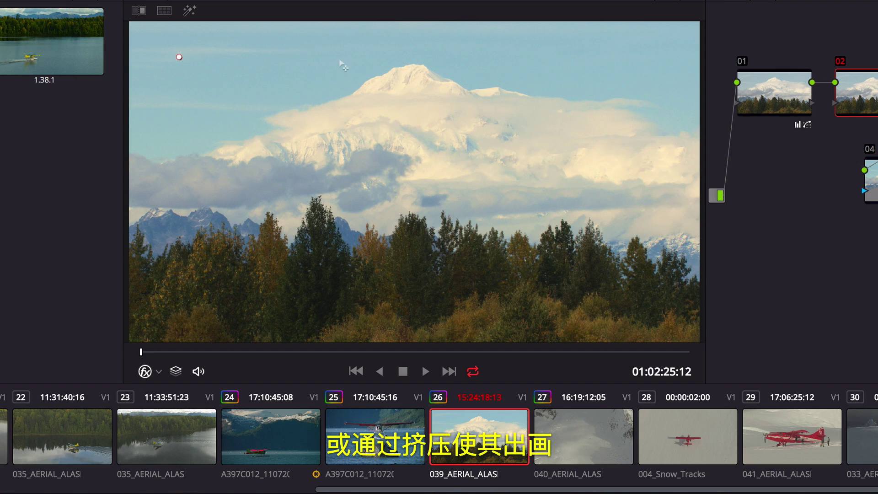
{"action": "left_click", "coordinate": [415, 54]}
{"action": "left_click", "coordinate": [651, 61]}
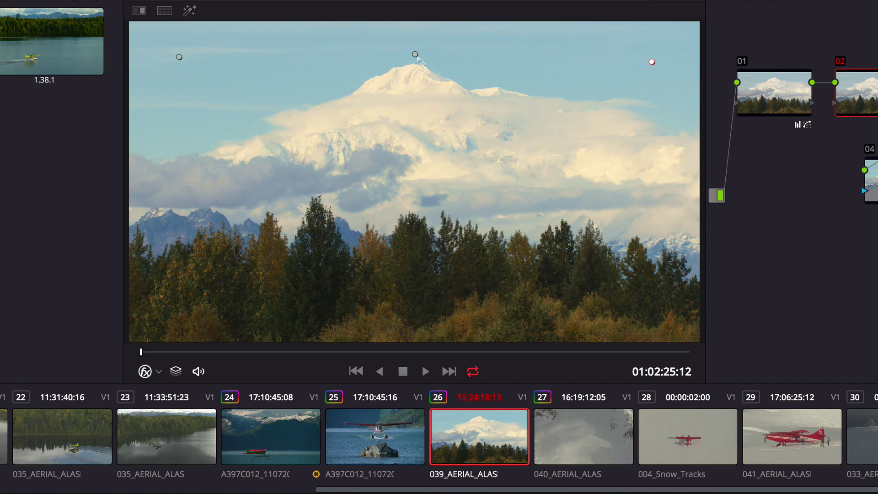
{"action": "left_click_drag", "start_coordinate": [414, 54], "coordinate": [415, 33]}
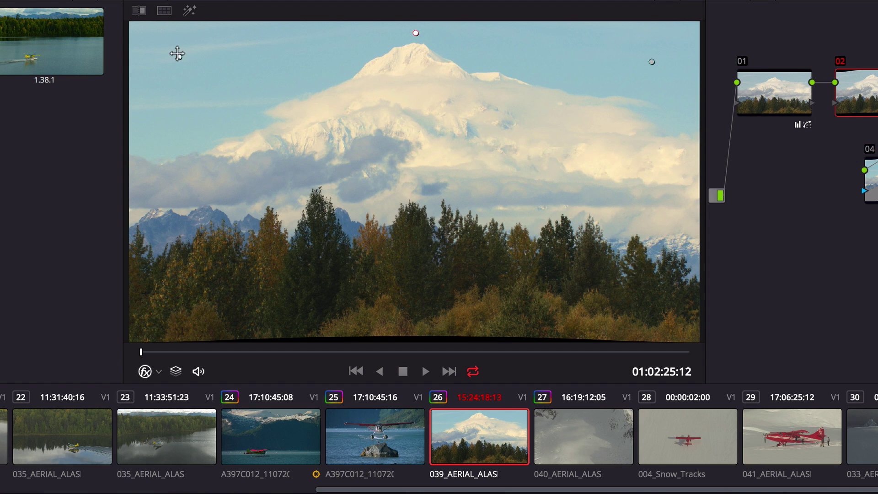
{"action": "mouse_move", "coordinate": [179, 57]}
{"action": "left_mouse_down"}
{"action": "mouse_move", "coordinate": [179, 44]}
{"action": "mouse_move", "coordinate": [176, 56]}
{"action": "left_mouse_up"}
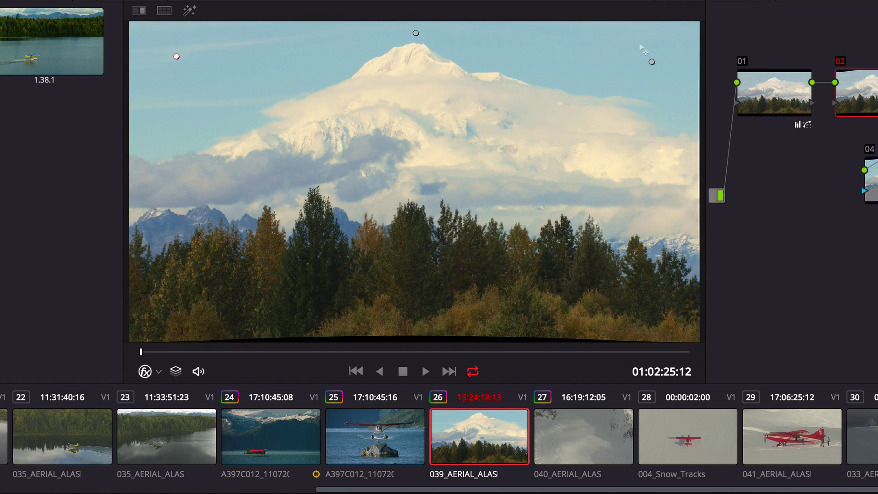
{"action": "mouse_move", "coordinate": [650, 53]}
{"action": "left_mouse_down"}
{"action": "mouse_move", "coordinate": [650, 41]}
{"action": "mouse_move", "coordinate": [652, 53]}
{"action": "left_mouse_up"}
Pin the left ridge, cloud edge and right ridge with fixed warp points
{"action": "left_click", "coordinate": [159, 222]}
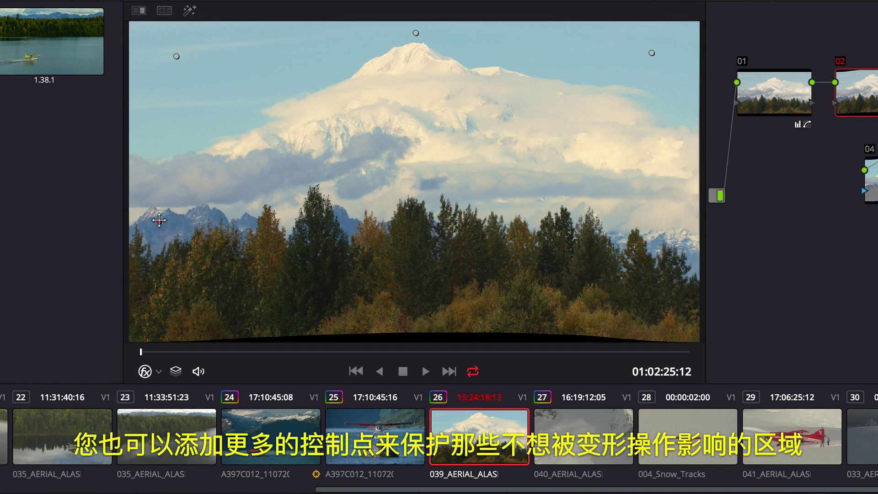
{"action": "left_click", "coordinate": [410, 205]}
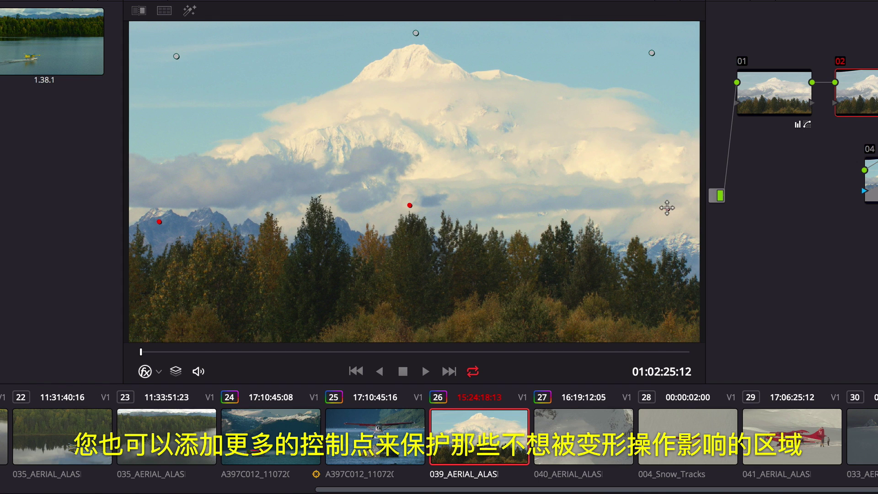
{"action": "left_click", "coordinate": [667, 208]}
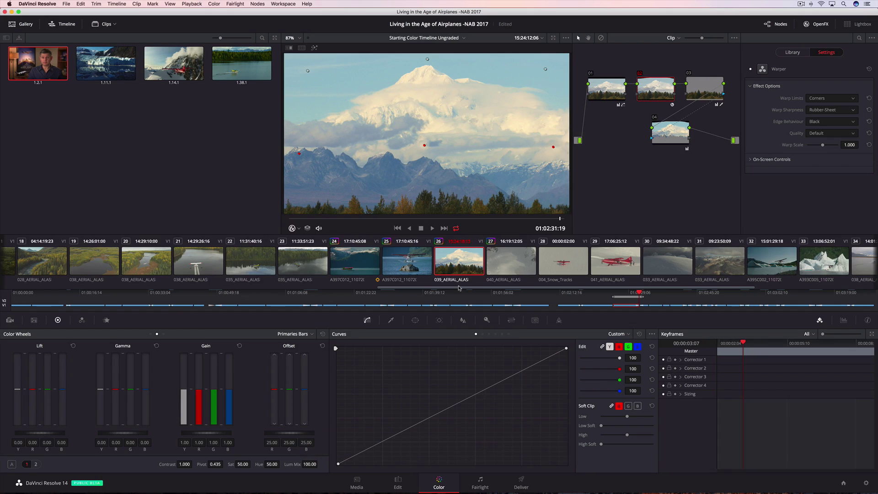
{"action": "scroll", "coordinate": [206, 265], "scroll_direction": "left", "scroll_amount": 5}
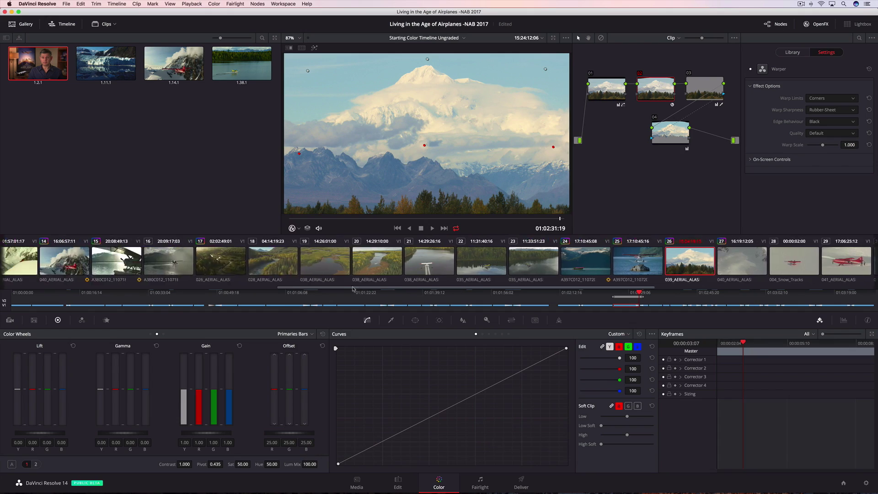
{"action": "scroll", "coordinate": [206, 283], "scroll_direction": "left", "scroll_amount": 5}
Load aerial clip 07, stop playback, and apply Dehaze to node 03
{"action": "left_click", "coordinate": [216, 259]}
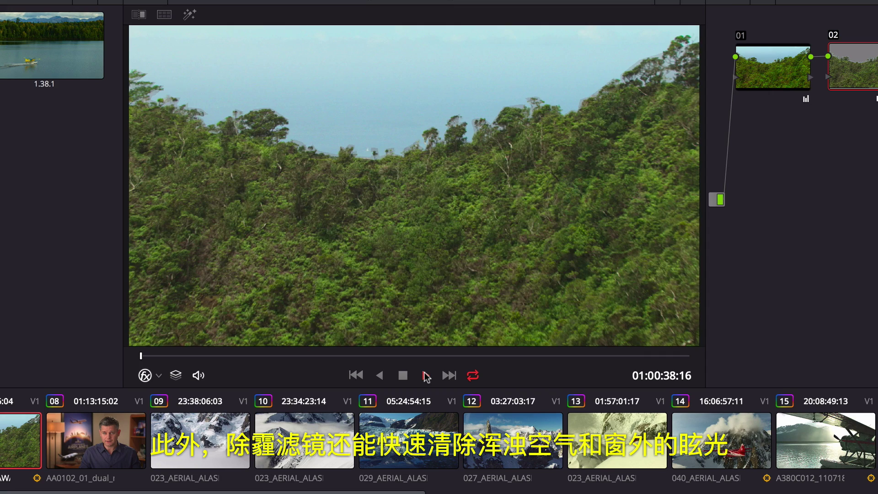
{"action": "left_click", "coordinate": [432, 228]}
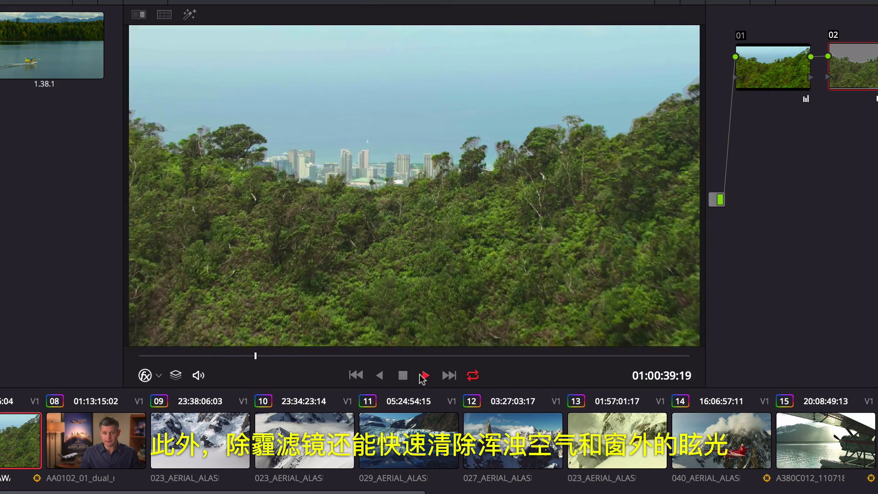
{"action": "left_click", "coordinate": [403, 375]}
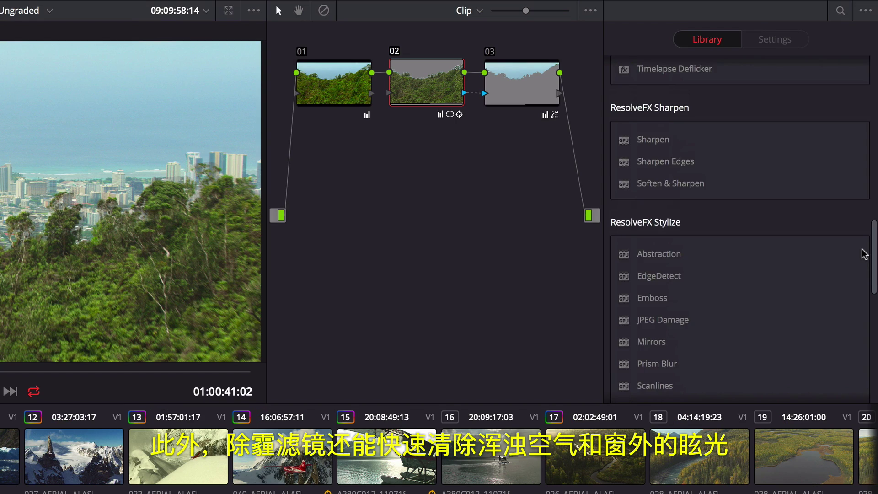
{"action": "left_click_drag", "start_coordinate": [862, 251], "coordinate": [863, 133]}
{"action": "left_click_drag", "start_coordinate": [660, 155], "coordinate": [523, 85]}
Set Dehaze strength 0.273, light cyan haze colour, shadow -61.4, highlight 40.9, then compare on/off
{"action": "left_click_drag", "start_coordinate": [829, 89], "coordinate": [827, 90]}
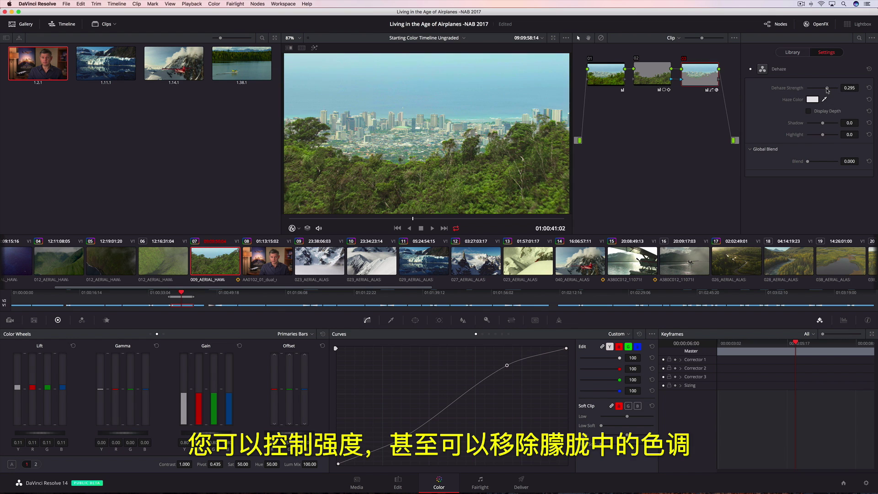
{"action": "left_click", "coordinate": [813, 99]}
{"action": "left_click", "coordinate": [723, 223]}
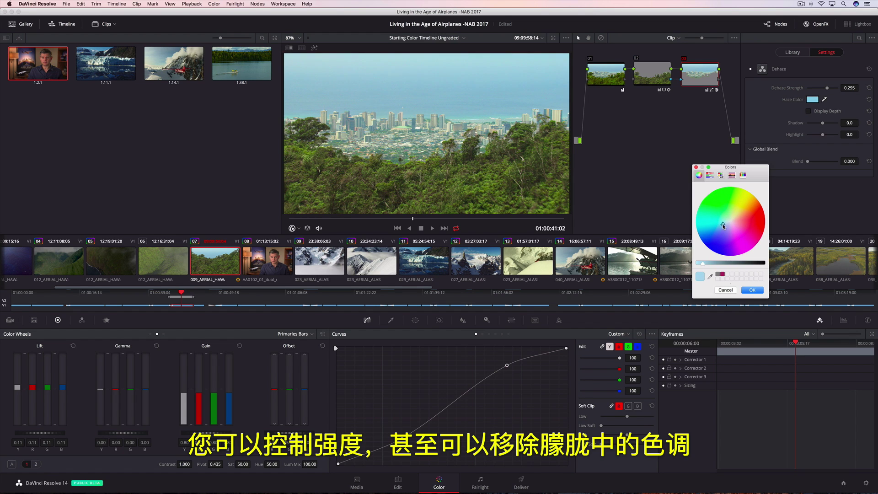
{"action": "left_click", "coordinate": [752, 290]}
{"action": "mouse_move", "coordinate": [822, 122]}
{"action": "left_mouse_down"}
{"action": "mouse_move", "coordinate": [813, 124]}
{"action": "mouse_move", "coordinate": [828, 136]}
{"action": "left_mouse_up"}
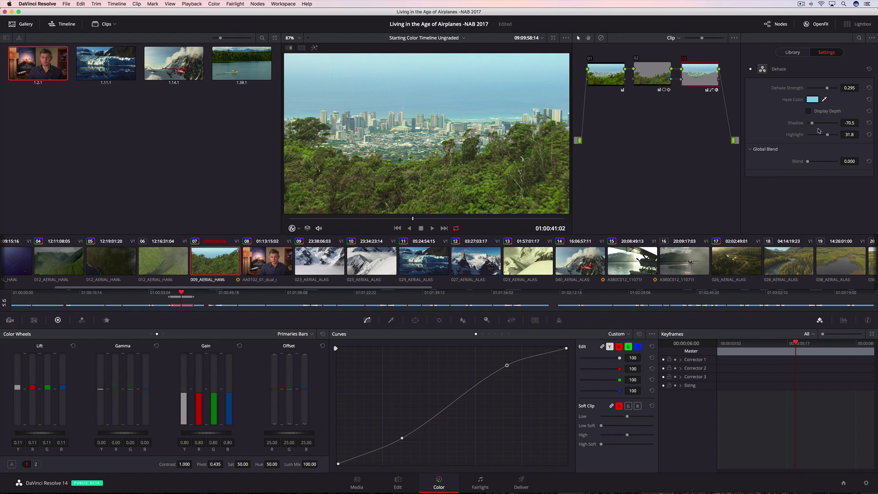
{"action": "left_click", "coordinate": [750, 70]}
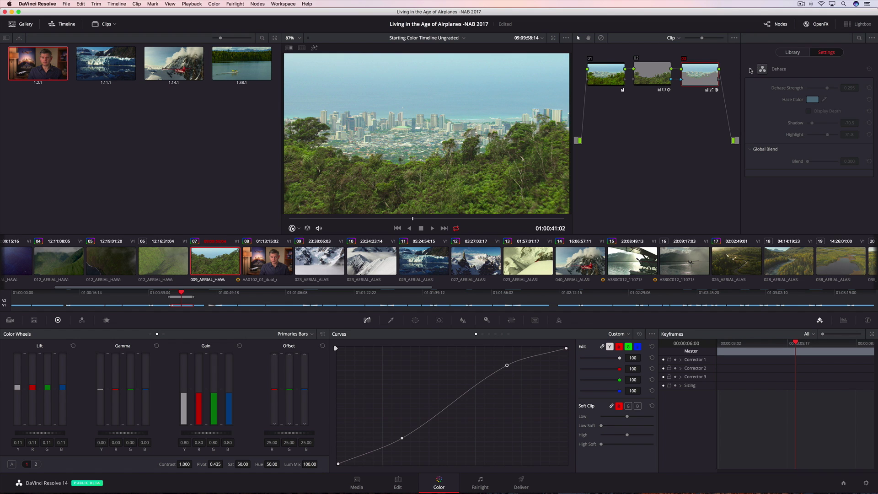
{"action": "left_click", "coordinate": [751, 69]}
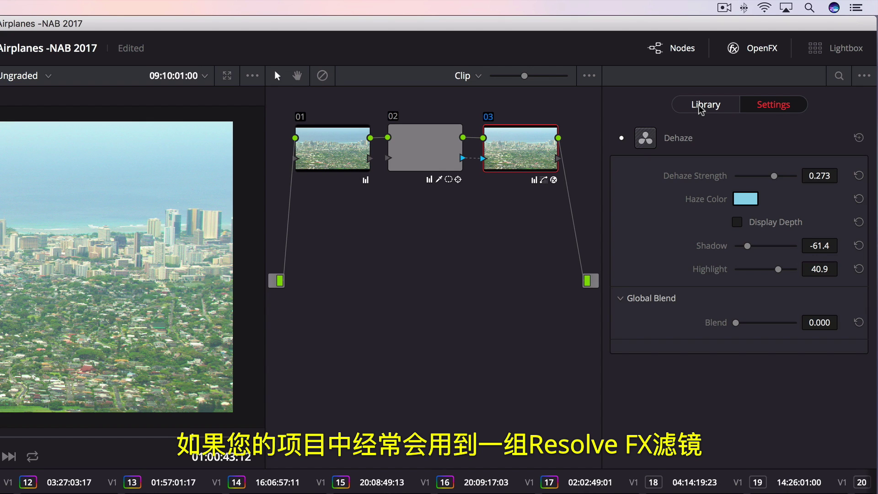
Star Contrast Pop and Dehaze as favourites in the ResolveFX list
{"action": "left_click", "coordinate": [699, 108]}
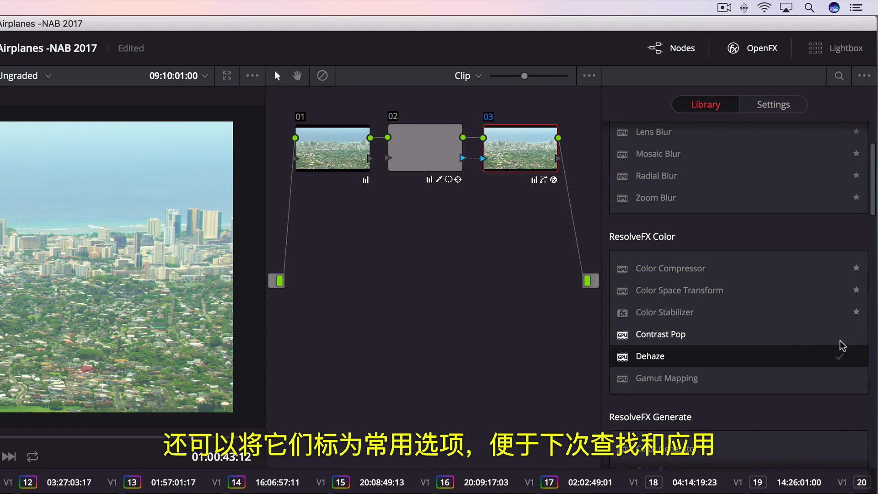
{"action": "left_click", "coordinate": [856, 334]}
{"action": "left_click", "coordinate": [856, 356]}
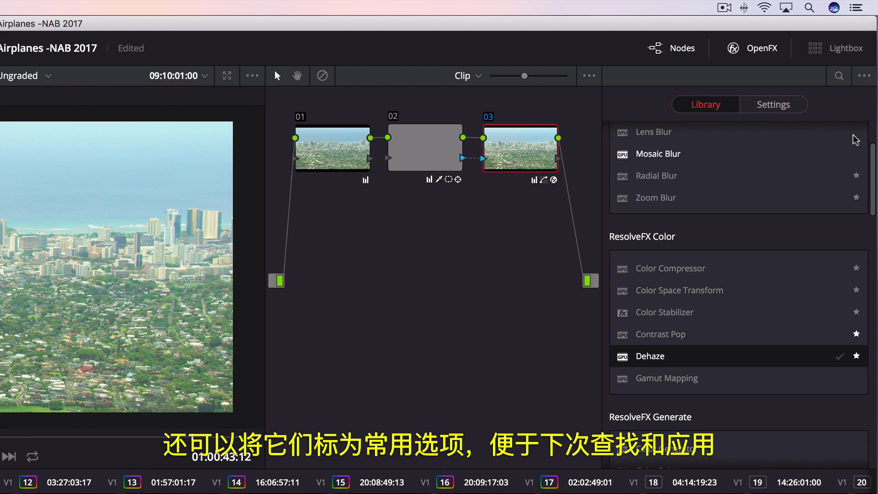
Filter the effect list to Favorites, then switch back to Show All
{"action": "left_click", "coordinate": [863, 75]}
{"action": "left_click", "coordinate": [851, 107]}
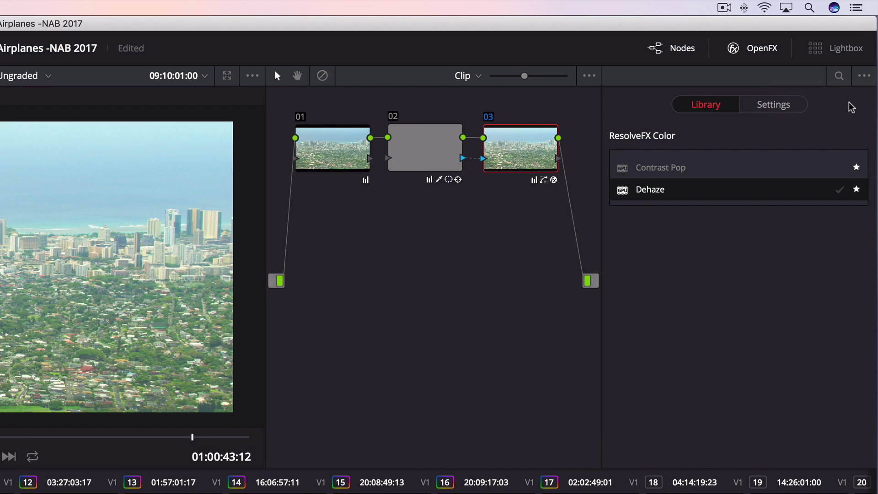
{"action": "left_click", "coordinate": [863, 76]}
{"action": "left_click", "coordinate": [854, 91]}
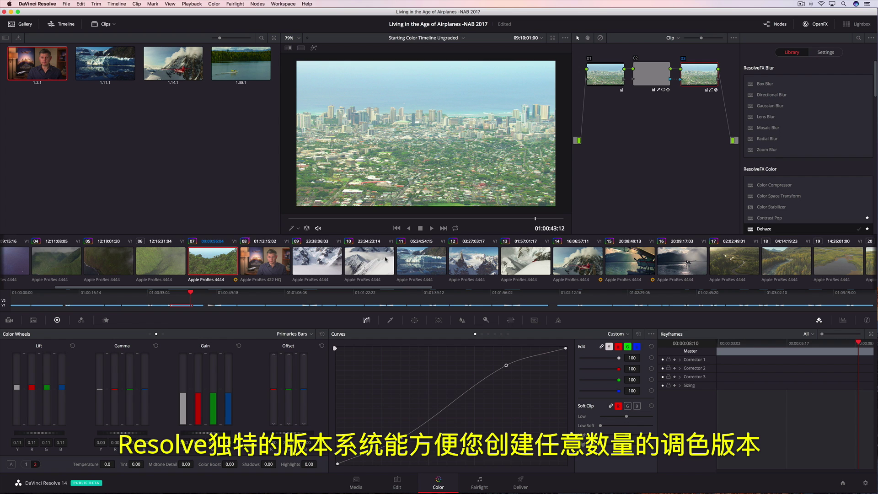
Create a new local version on presenter clip 08 and begin naming it Warmer Version
{"action": "left_click", "coordinate": [267, 259]}
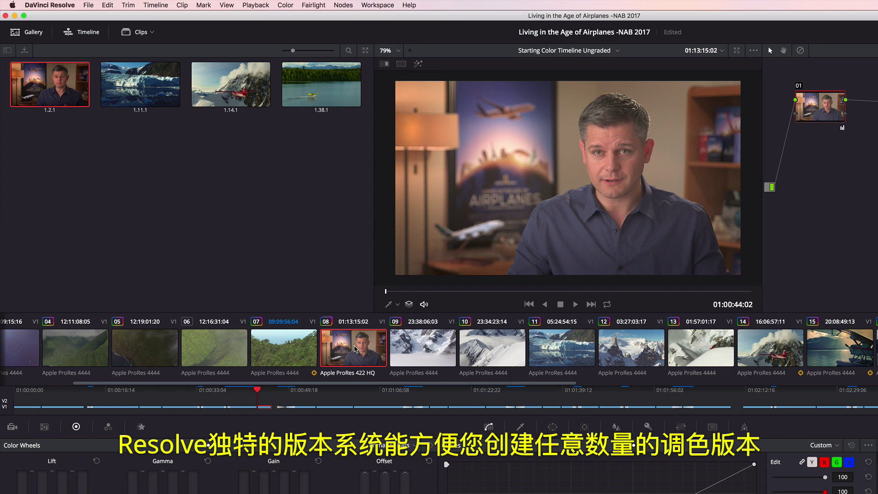
{"action": "right_click", "coordinate": [355, 348]}
{"action": "mouse_move", "coordinate": [434, 17]}
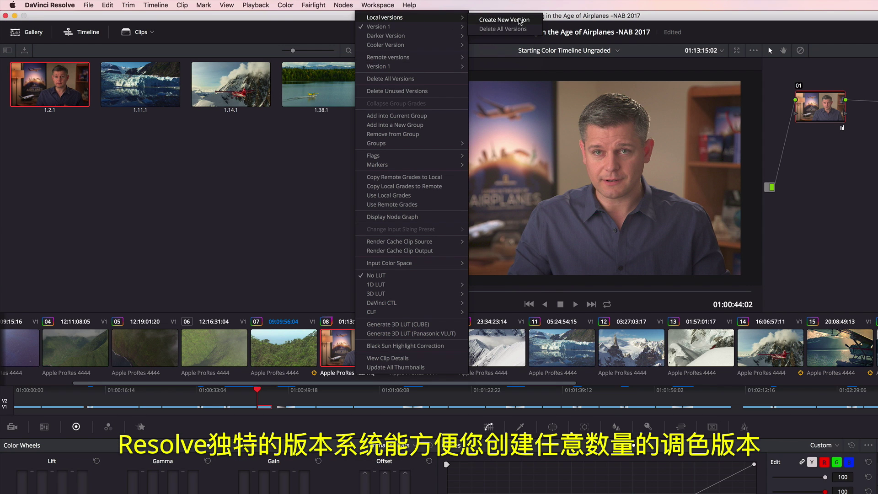
{"action": "left_click", "coordinate": [521, 21]}
{"action": "triple_click", "coordinate": [552, 291]}
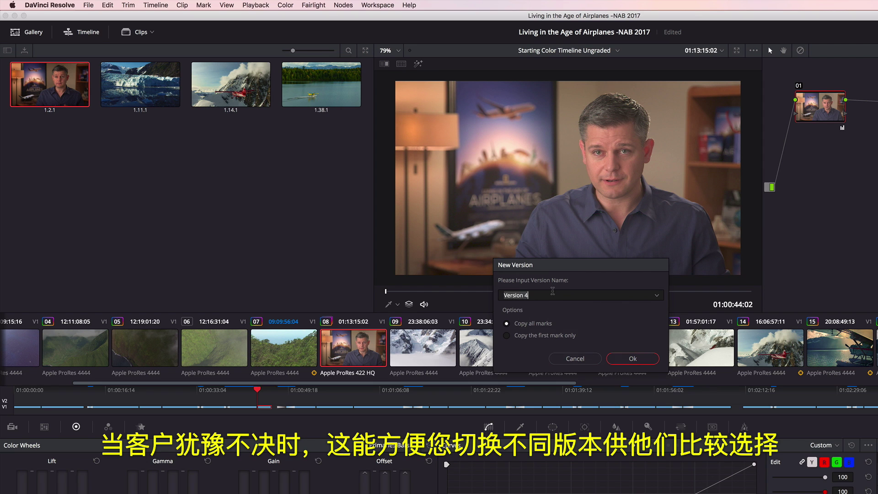
{"action": "type", "text": "Warmer"}
Confirm Warmer Version, then choose the top-right version's grade from a split-screen version comparison
{"action": "left_click", "coordinate": [625, 358]}
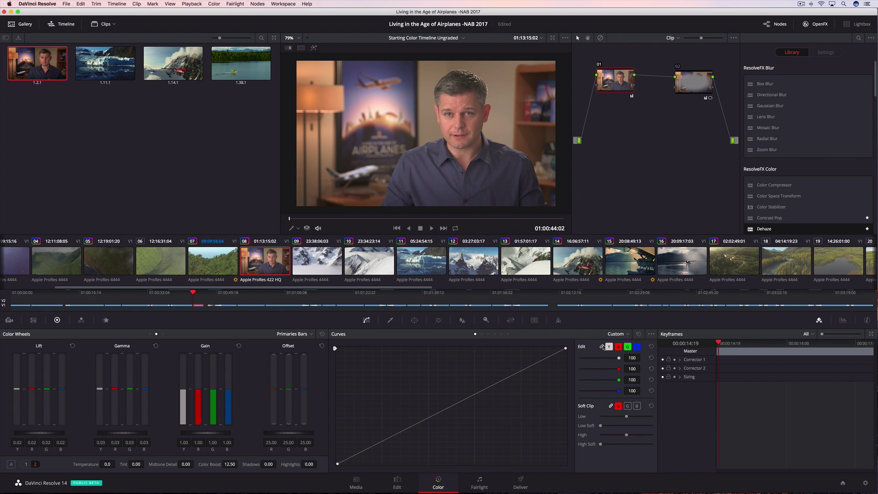
{"action": "left_click", "coordinate": [617, 346]}
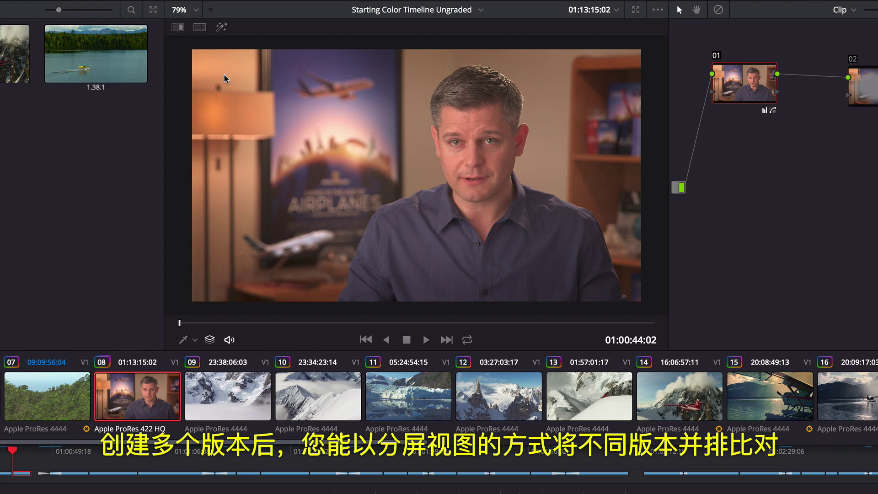
{"action": "left_click", "coordinate": [302, 48]}
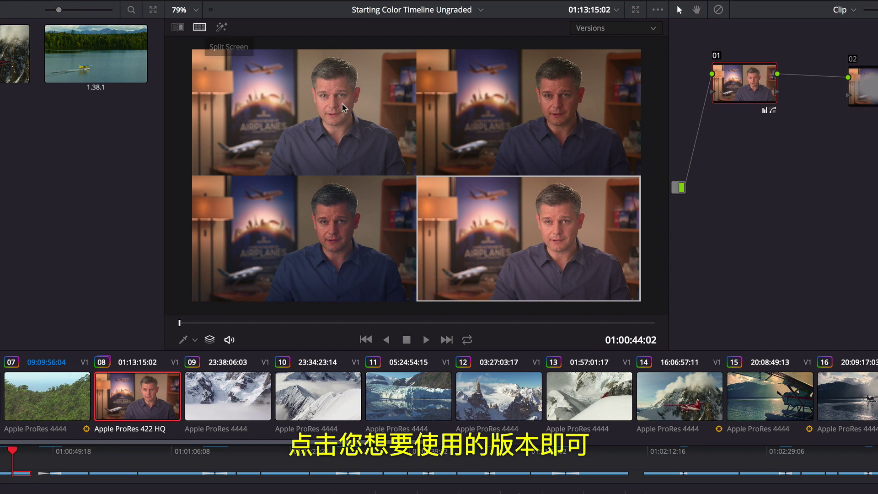
{"action": "left_click", "coordinate": [523, 106]}
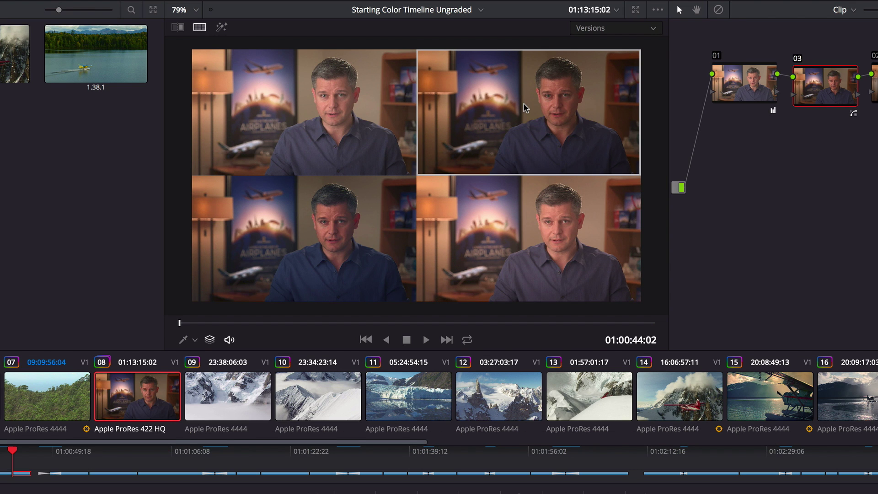
{"action": "left_click", "coordinate": [199, 27]}
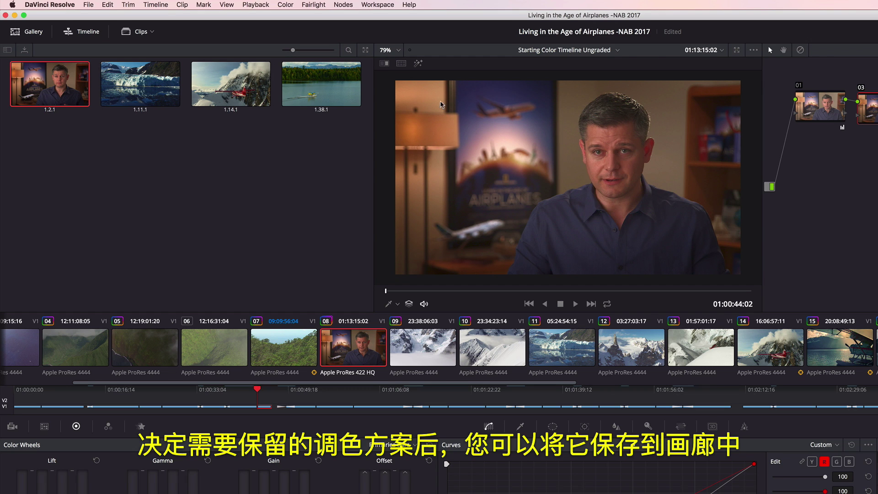
Grab still 1.8.1 and compare the shot against stills 1.8.1–1.38.1 in Gallery Grades split screen
{"action": "right_click", "coordinate": [550, 158]}
{"action": "left_click", "coordinate": [595, 164]}
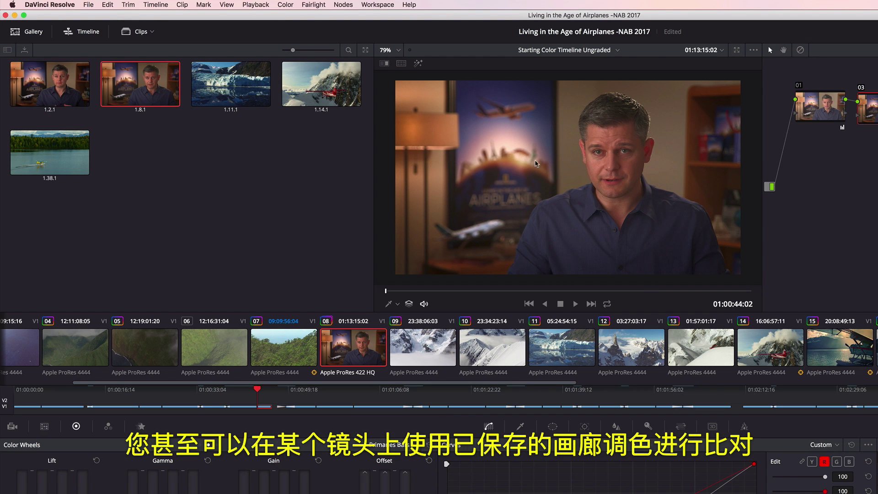
{"action": "left_click", "coordinate": [66, 157], "text": "shift"}
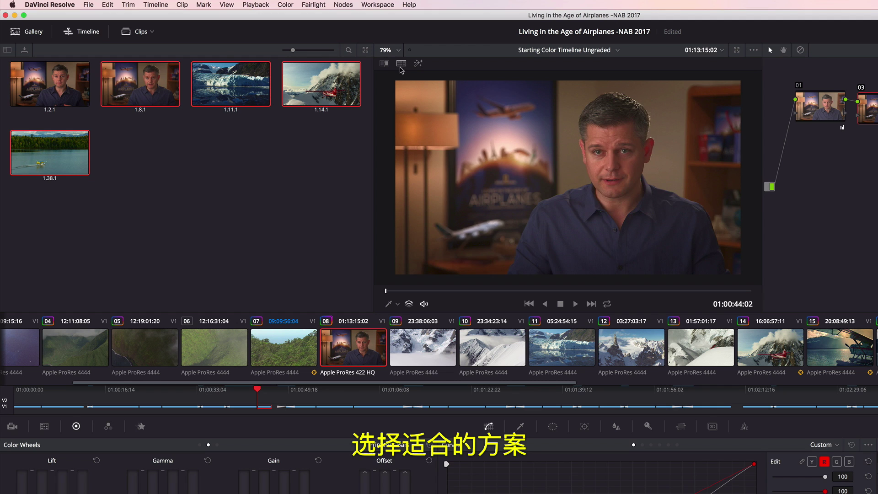
{"action": "left_click", "coordinate": [401, 63]}
{"action": "left_click", "coordinate": [707, 67]}
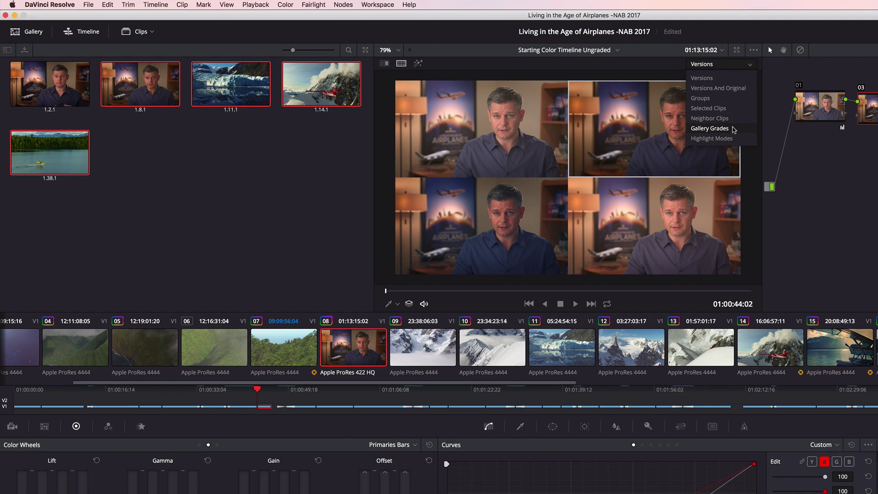
{"action": "left_click", "coordinate": [733, 129]}
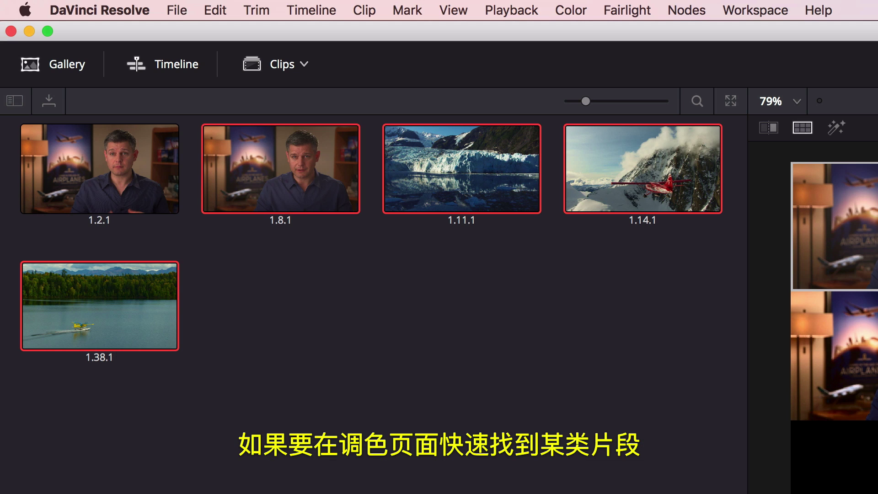
Start a new smart filter with the rule MediaPool Properties Keywords contains Hawaii
{"action": "left_click", "coordinate": [304, 65]}
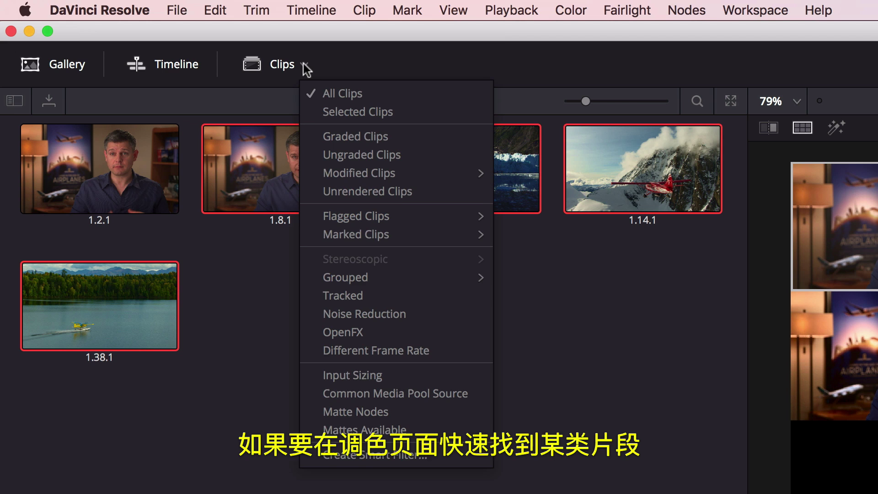
{"action": "left_click", "coordinate": [356, 457]}
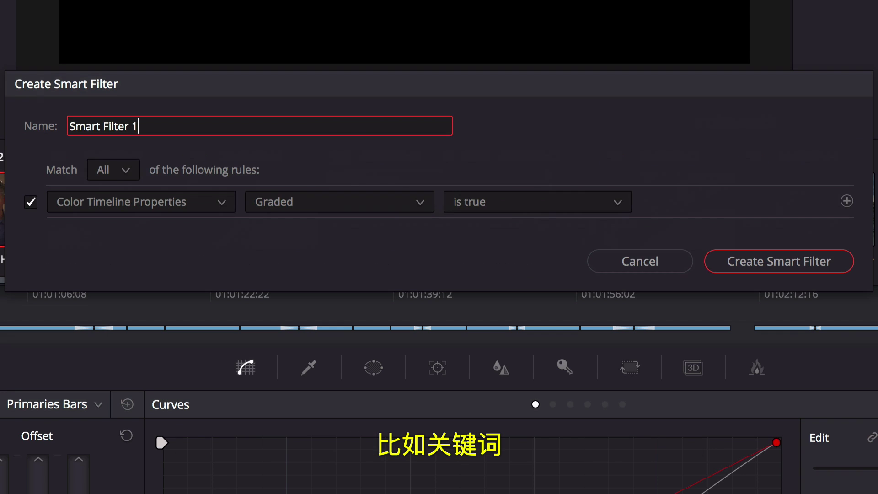
{"action": "left_click", "coordinate": [94, 202]}
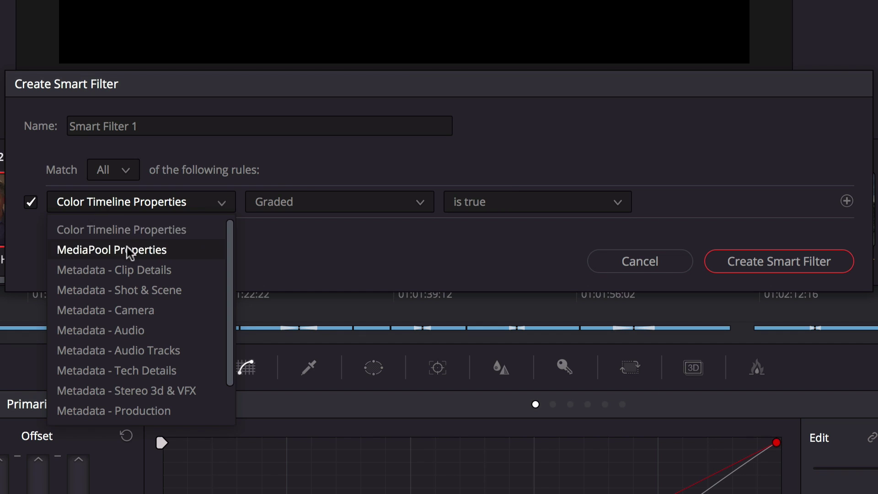
{"action": "left_click", "coordinate": [114, 249]}
{"action": "left_click", "coordinate": [295, 204]}
{"action": "scroll", "coordinate": [294, 259], "scroll_direction": "down", "scroll_amount": 5}
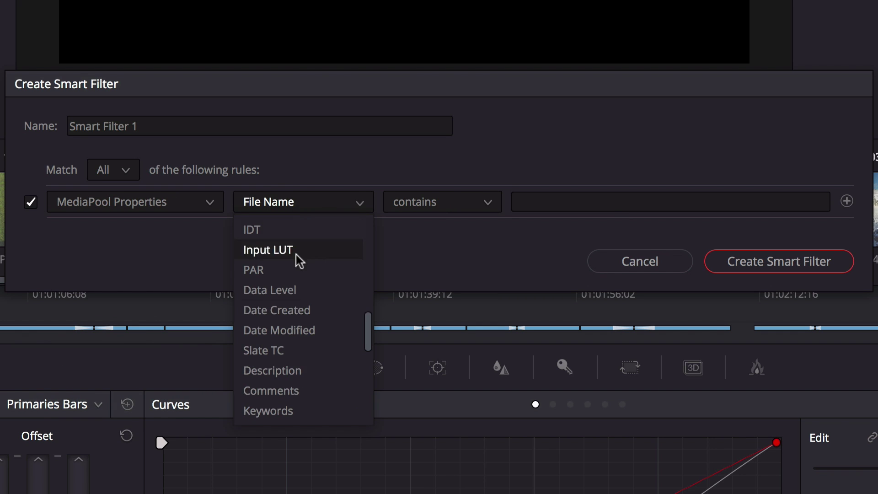
{"action": "left_click", "coordinate": [291, 411]}
{"action": "left_click", "coordinate": [539, 202]}
{"action": "type", "text": "Hawaii"}
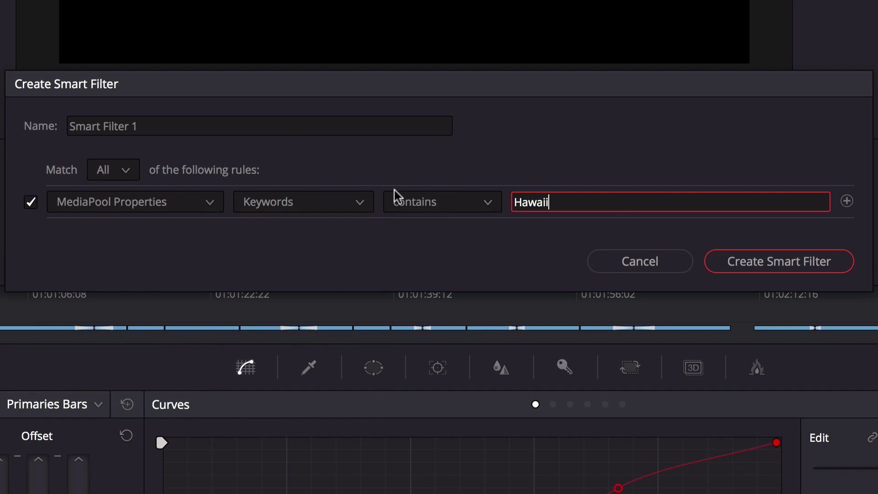
Name the smart filter Hawaii Clips, create it, and enable it from the clip filters list
{"action": "triple_click", "coordinate": [284, 124]}
{"action": "type", "text": "Hawaii Clips"}
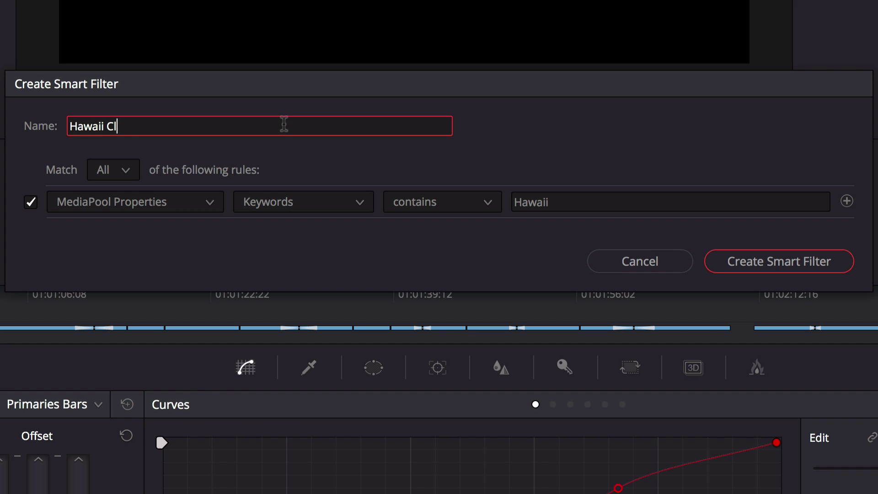
{"action": "left_click", "coordinate": [810, 263]}
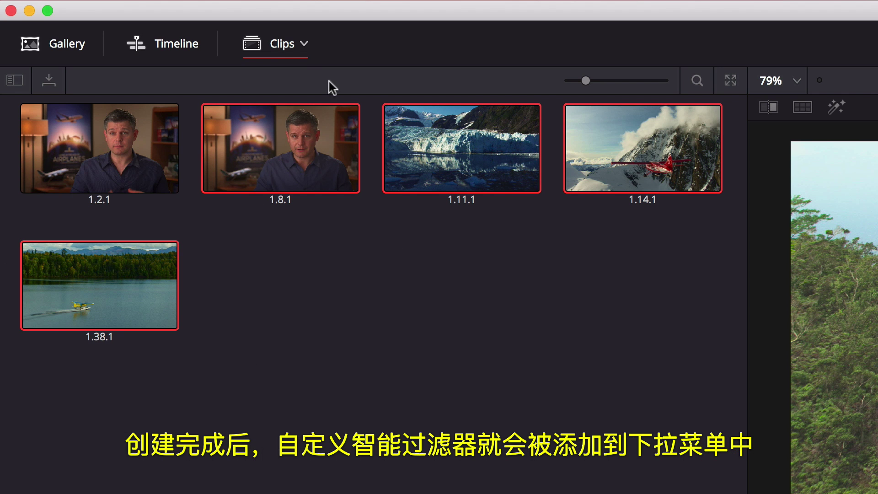
{"action": "left_click", "coordinate": [304, 45]}
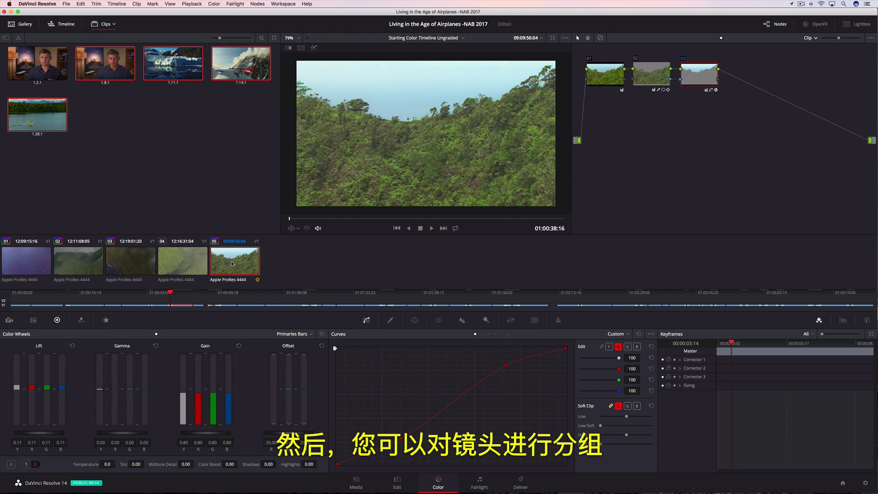
Add the five Hawaii clips into a new group named 'Hawai'
{"action": "left_click", "coordinate": [35, 261], "text": "shift"}
{"action": "right_click", "coordinate": [168, 254]}
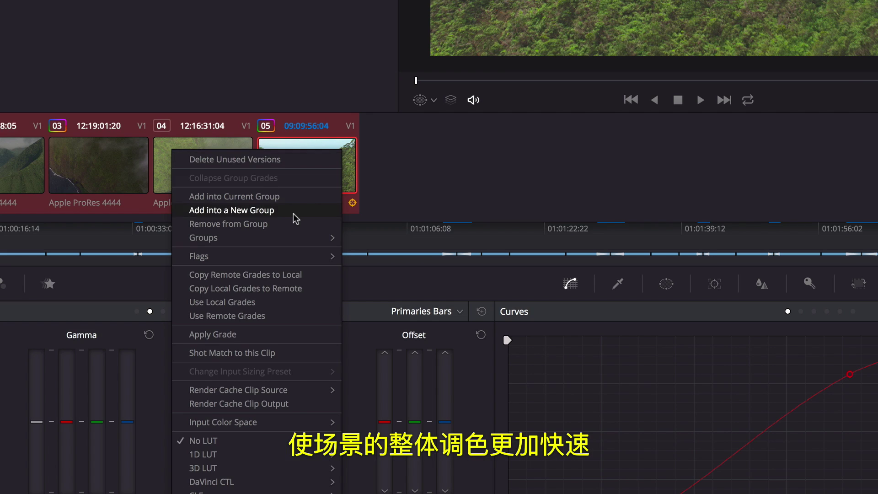
{"action": "left_click", "coordinate": [227, 284]}
{"action": "type", "text": "Hawaii Group"}
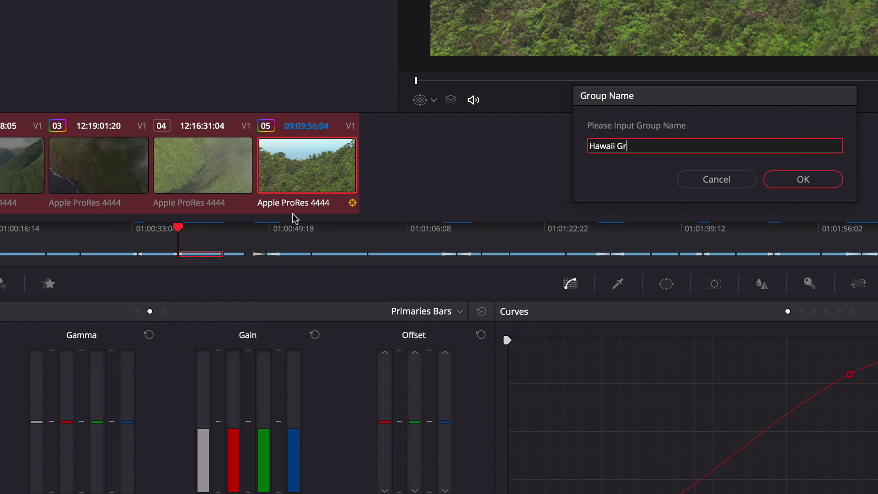
{"action": "left_click", "coordinate": [791, 178]}
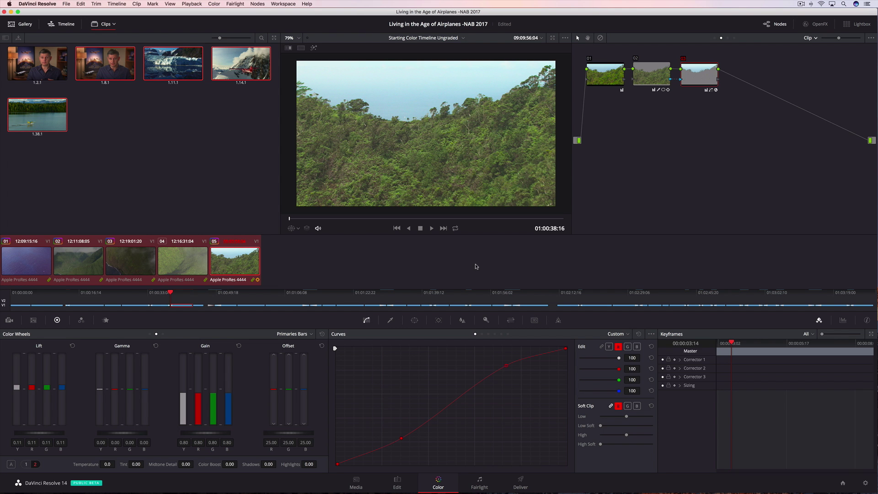
In Group Post-Clip, add a circle Power Window stretched into a wide, soft-edged oval
{"action": "left_click", "coordinate": [806, 39]}
{"action": "left_click", "coordinate": [810, 62]}
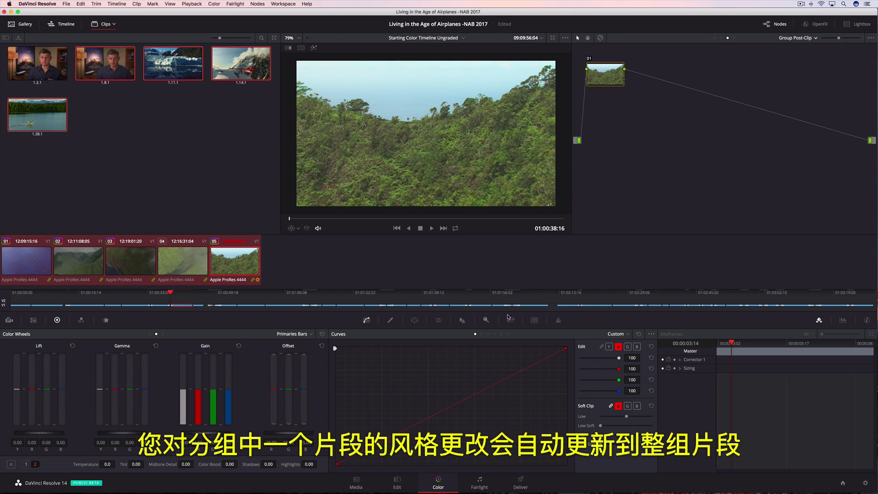
{"action": "left_click", "coordinate": [415, 320]}
{"action": "left_click", "coordinate": [344, 385]}
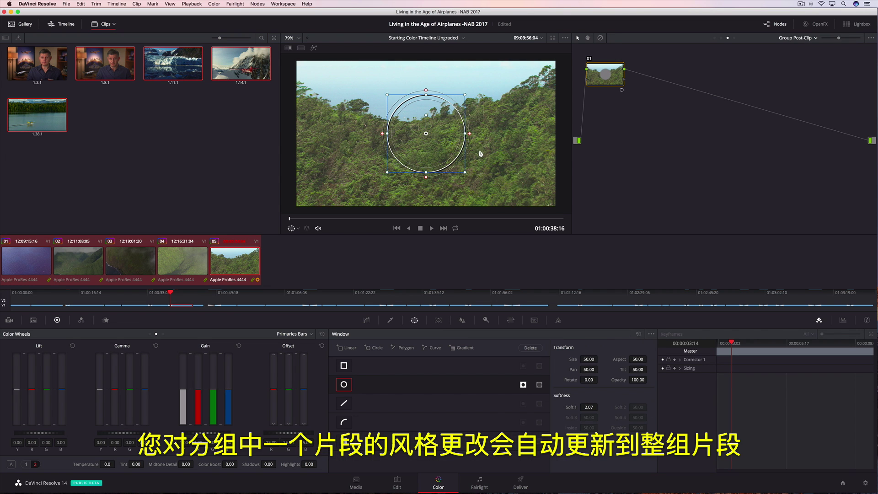
{"action": "left_click_drag", "start_coordinate": [466, 135], "coordinate": [533, 134]}
{"action": "left_click_drag", "start_coordinate": [426, 95], "coordinate": [426, 75]}
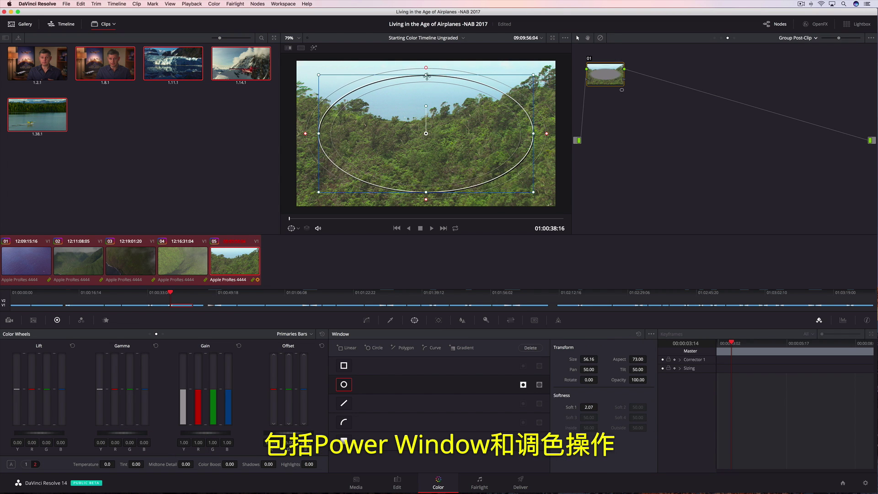
{"action": "left_click_drag", "start_coordinate": [599, 407], "coordinate": [615, 407]}
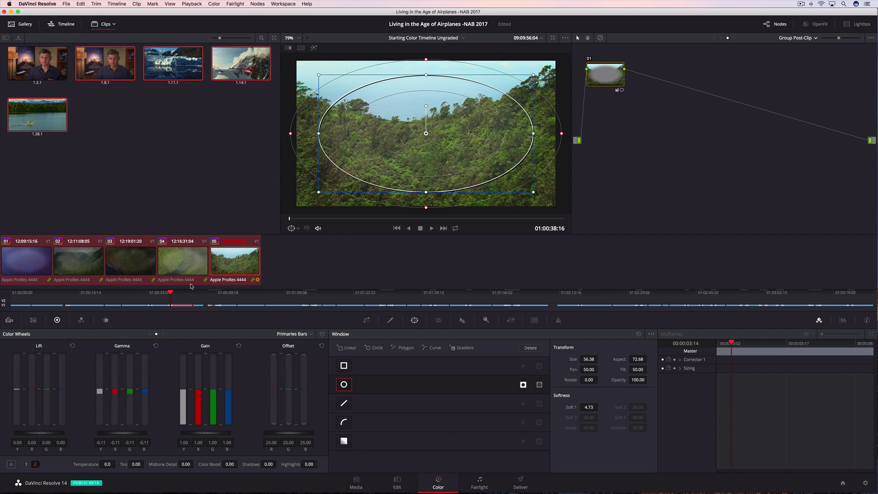
On the first Hawaii clip in Clip mode, raise Color Boost to 68.50
{"action": "left_click", "coordinate": [183, 270]}
{"action": "left_click", "coordinate": [129, 263]}
{"action": "left_click", "coordinate": [78, 262]}
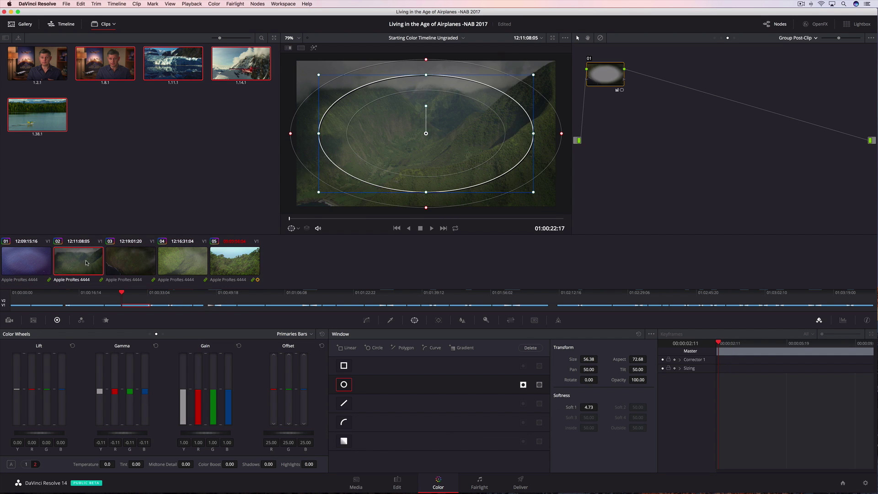
{"action": "left_click", "coordinate": [44, 261]}
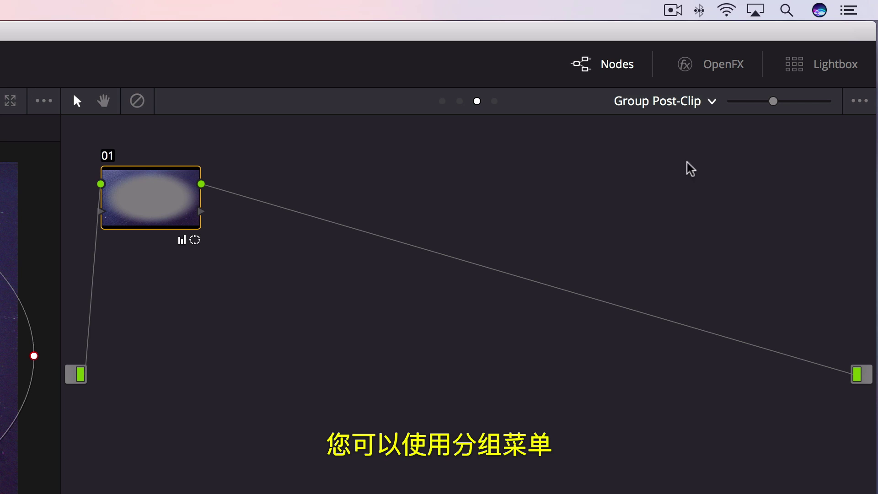
{"action": "left_click", "coordinate": [814, 37]}
{"action": "left_click", "coordinate": [705, 146]}
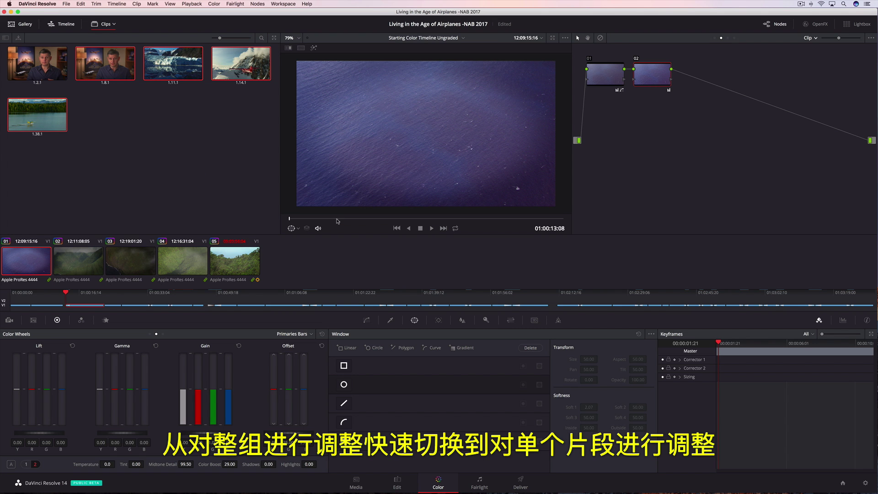
{"action": "left_click_drag", "start_coordinate": [336, 220], "coordinate": [496, 220]}
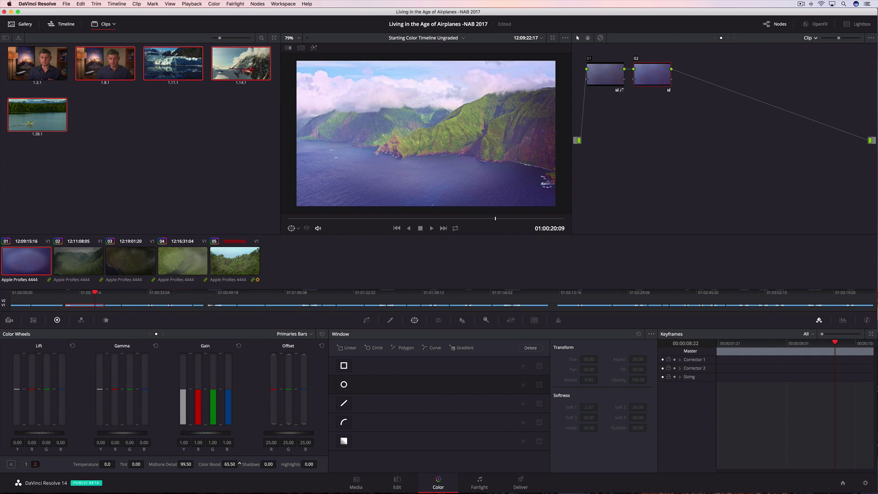
{"action": "left_click_drag", "start_coordinate": [239, 463], "coordinate": [222, 466]}
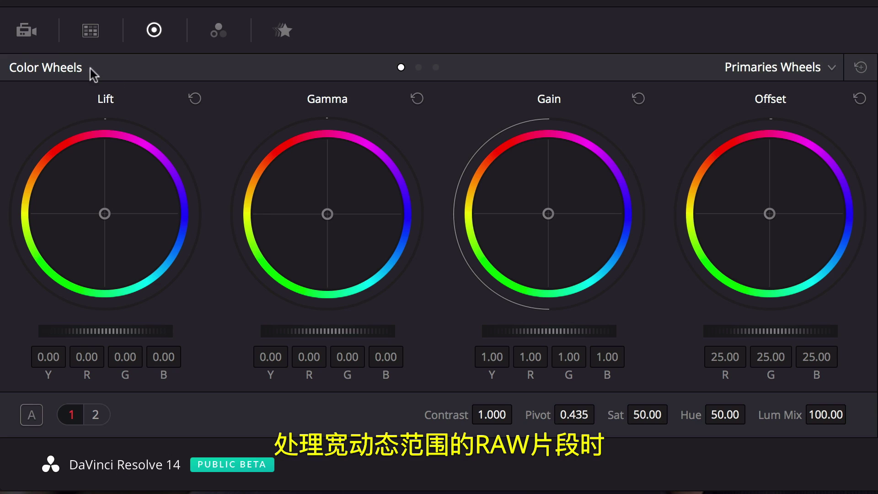
In Camera Raw, set Decode Using to Clip, ISO to 200, and Exposure to 0.28
{"action": "left_click", "coordinate": [28, 42]}
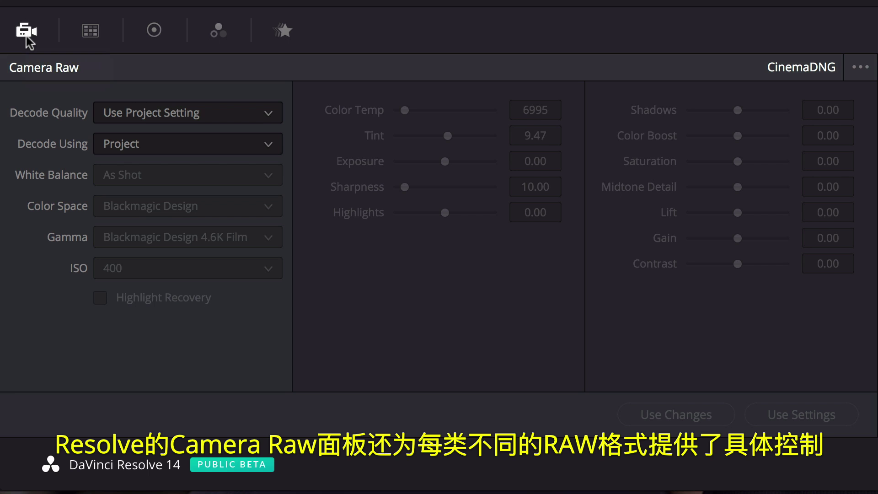
{"action": "left_click", "coordinate": [139, 146]}
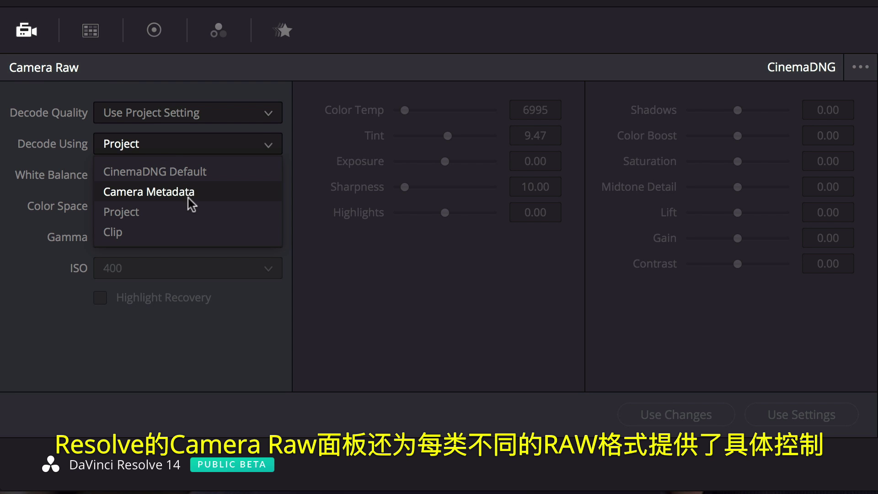
{"action": "left_click", "coordinate": [192, 232]}
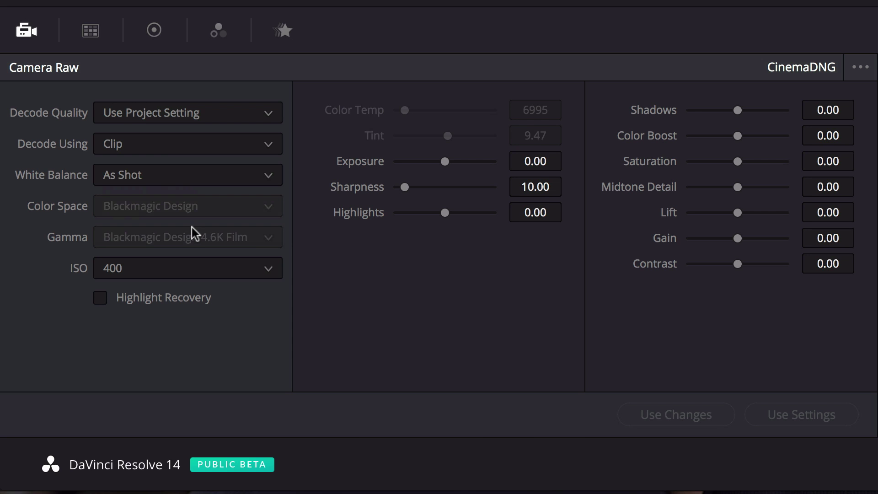
{"action": "left_click", "coordinate": [195, 267]}
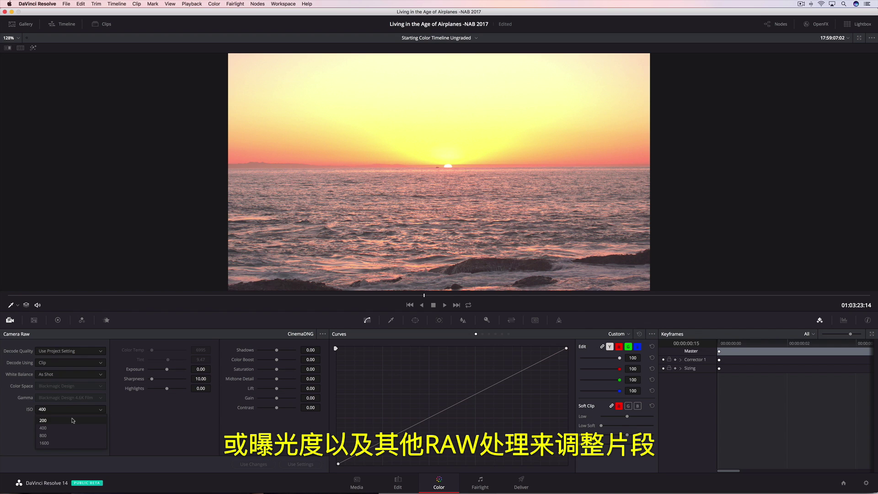
{"action": "left_click", "coordinate": [73, 420]}
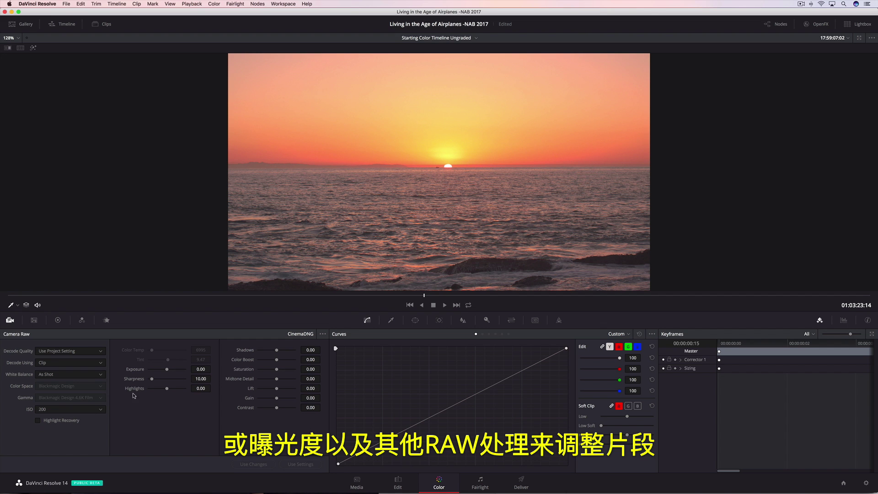
{"action": "left_click_drag", "start_coordinate": [166, 371], "coordinate": [154, 389]}
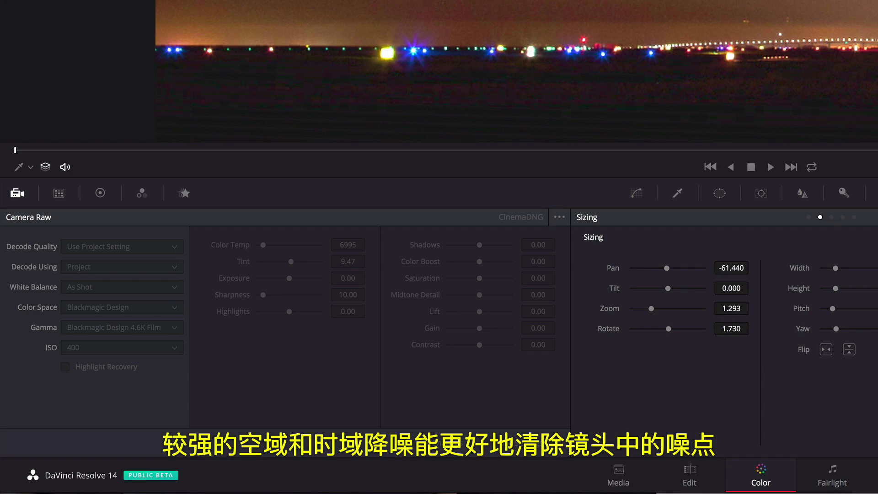
In Motion Effects, set the Spatial NR mode to Better
{"action": "left_click", "coordinate": [184, 193]}
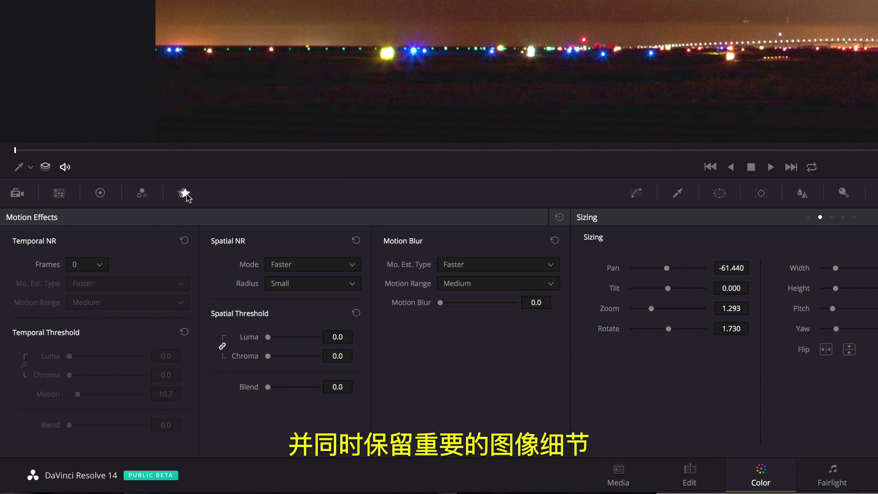
{"action": "left_click", "coordinate": [315, 266]}
{"action": "left_click", "coordinate": [309, 297]}
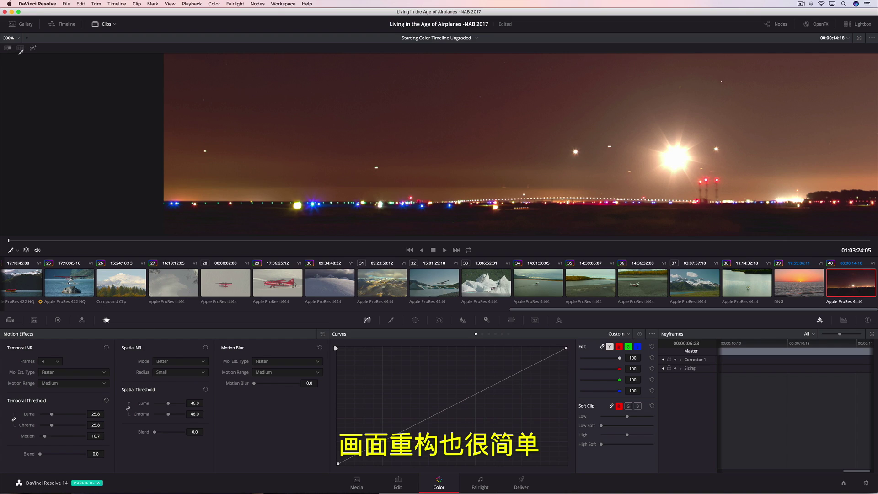
Fit the viewer, then size clip 37 to Tilt -34.560 and Zoom 0.666, resetting Pan and Rotate
{"action": "left_click", "coordinate": [10, 38]}
{"action": "left_click", "coordinate": [14, 47]}
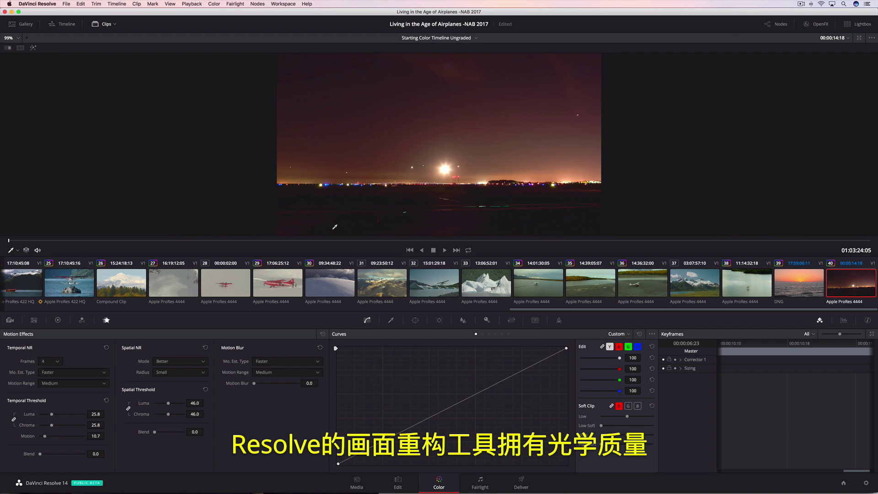
{"action": "left_click", "coordinate": [688, 293]}
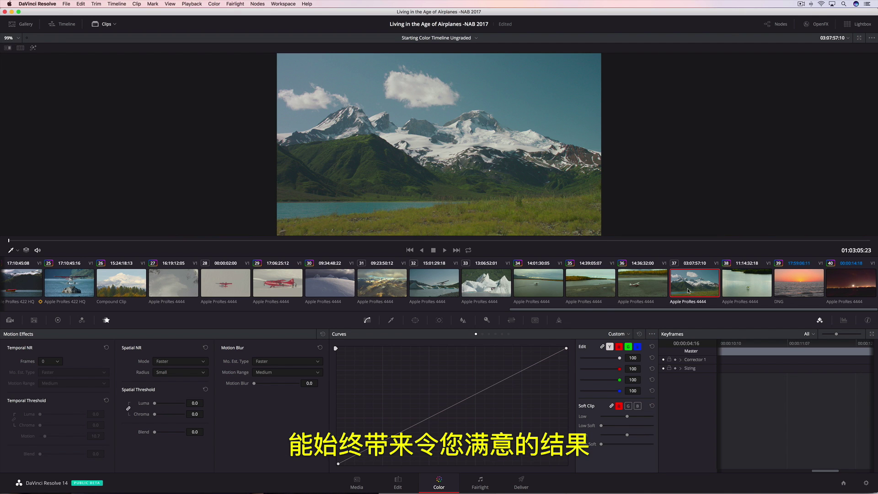
{"action": "left_click", "coordinate": [512, 321]}
{"action": "left_click_drag", "start_coordinate": [385, 364], "coordinate": [382, 401]}
{"action": "double_click", "coordinate": [384, 364]}
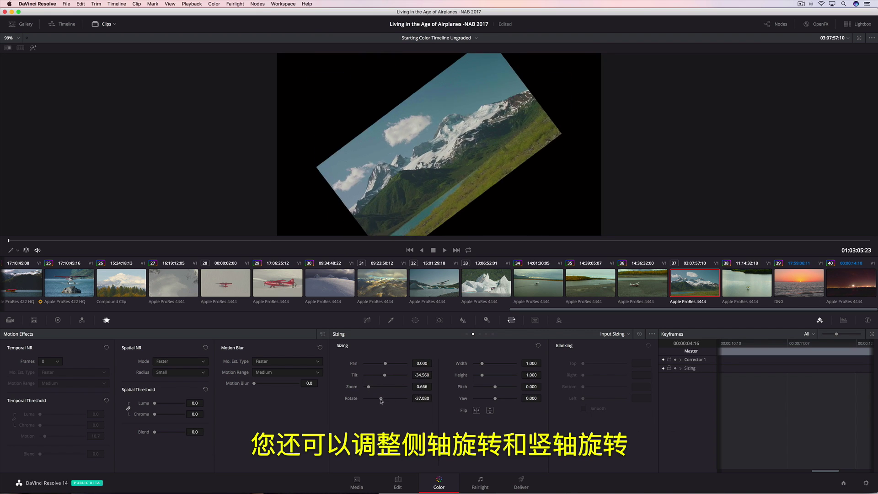
{"action": "double_click", "coordinate": [350, 398]}
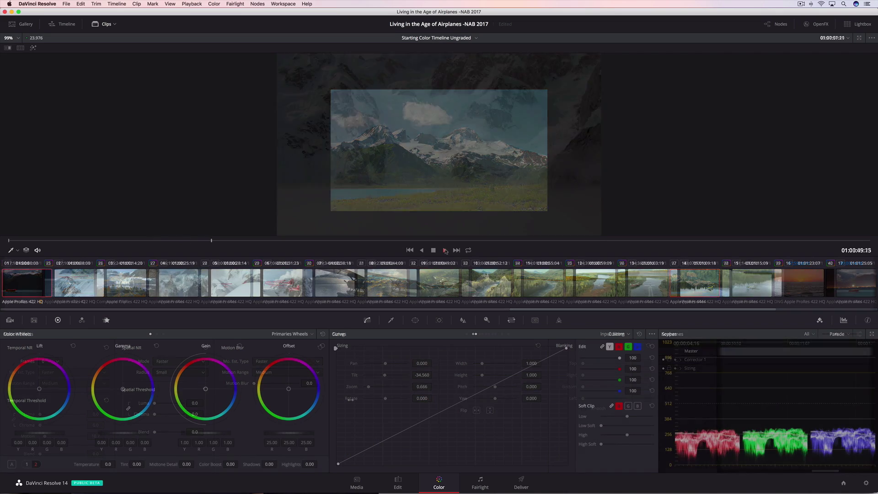